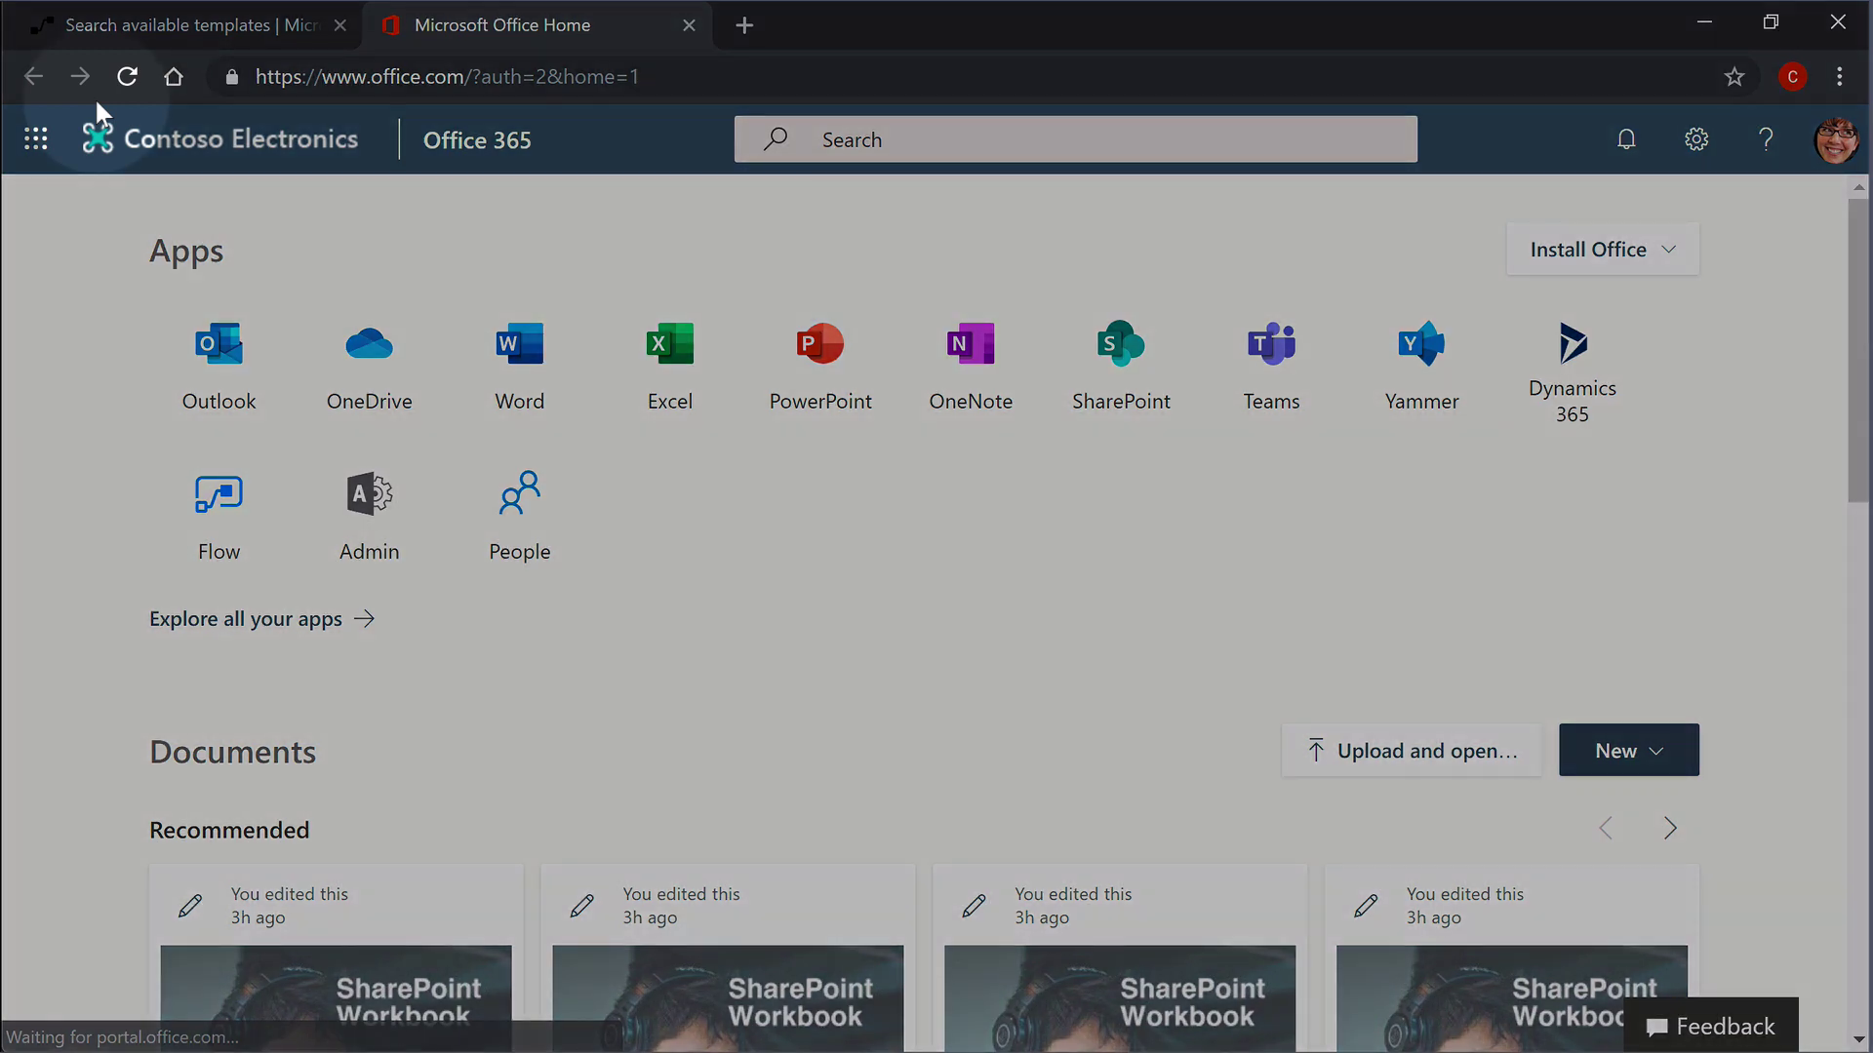
Search the templates for 'reminder' and choose the Get daily reminders in Email template
click(38, 138)
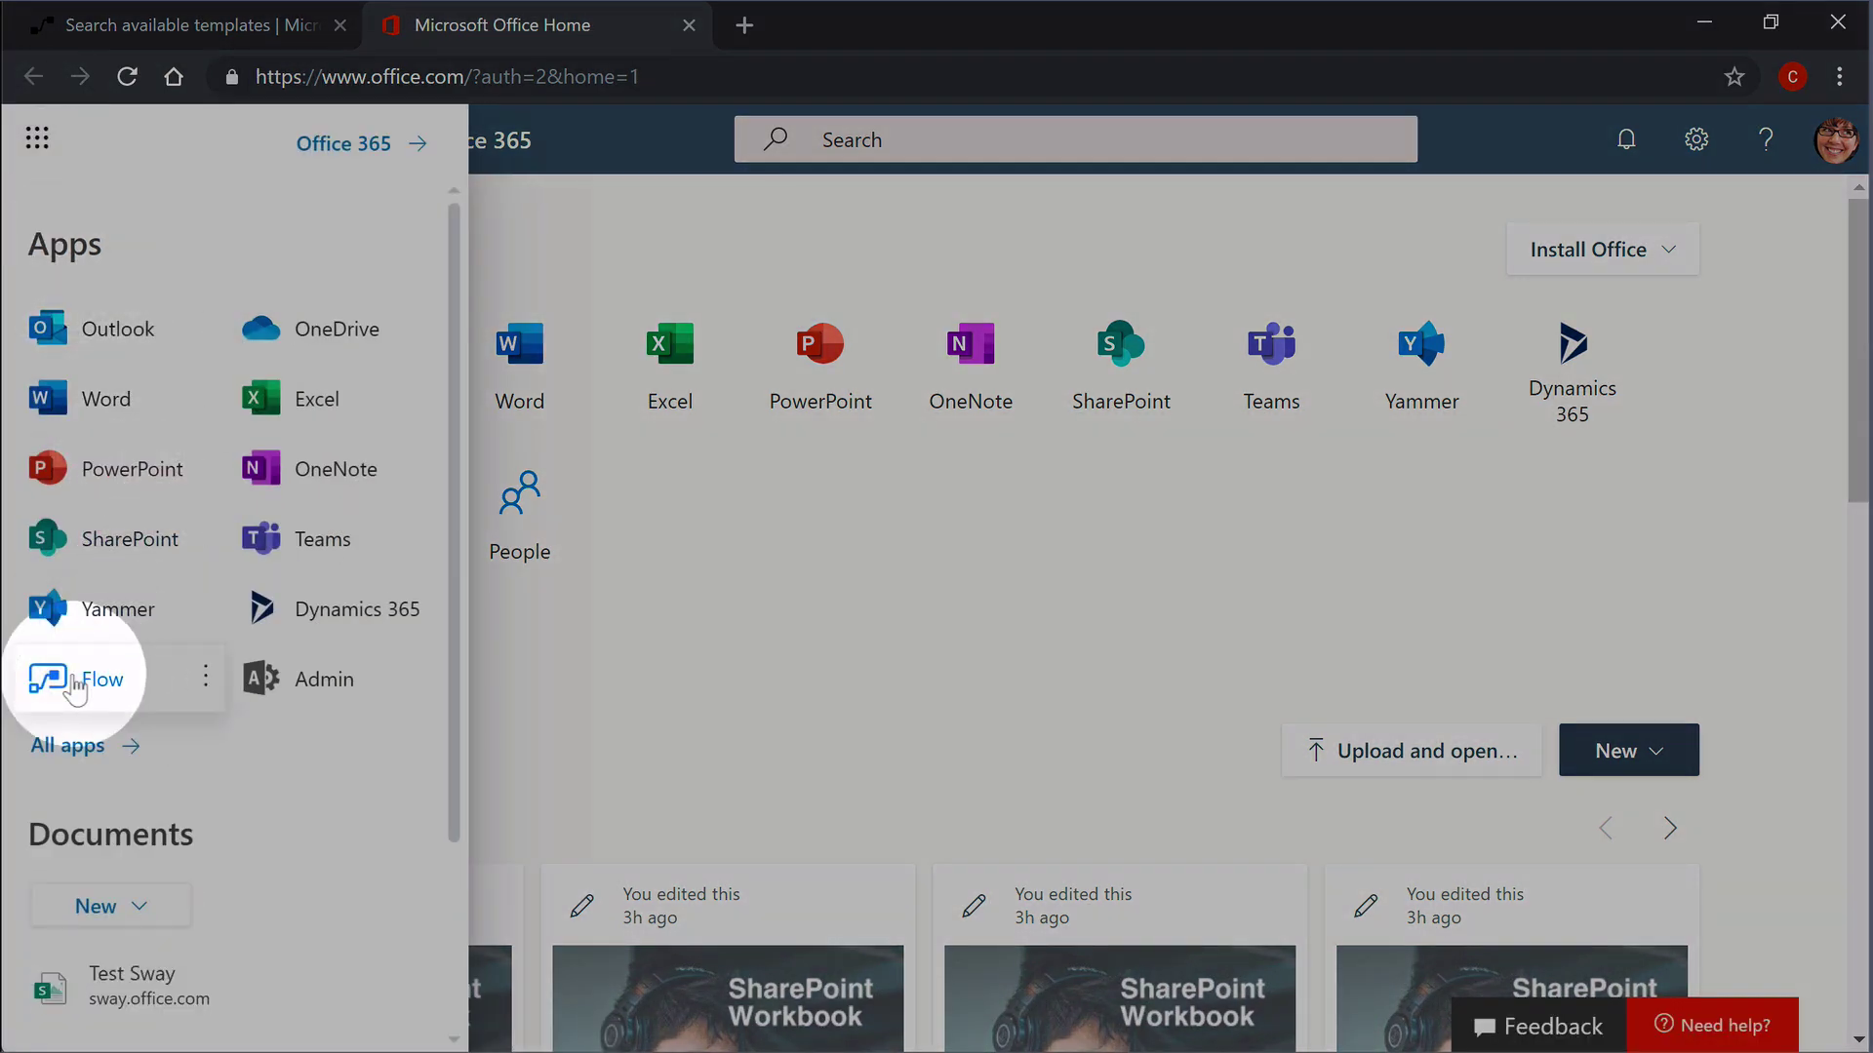
click(601, 681)
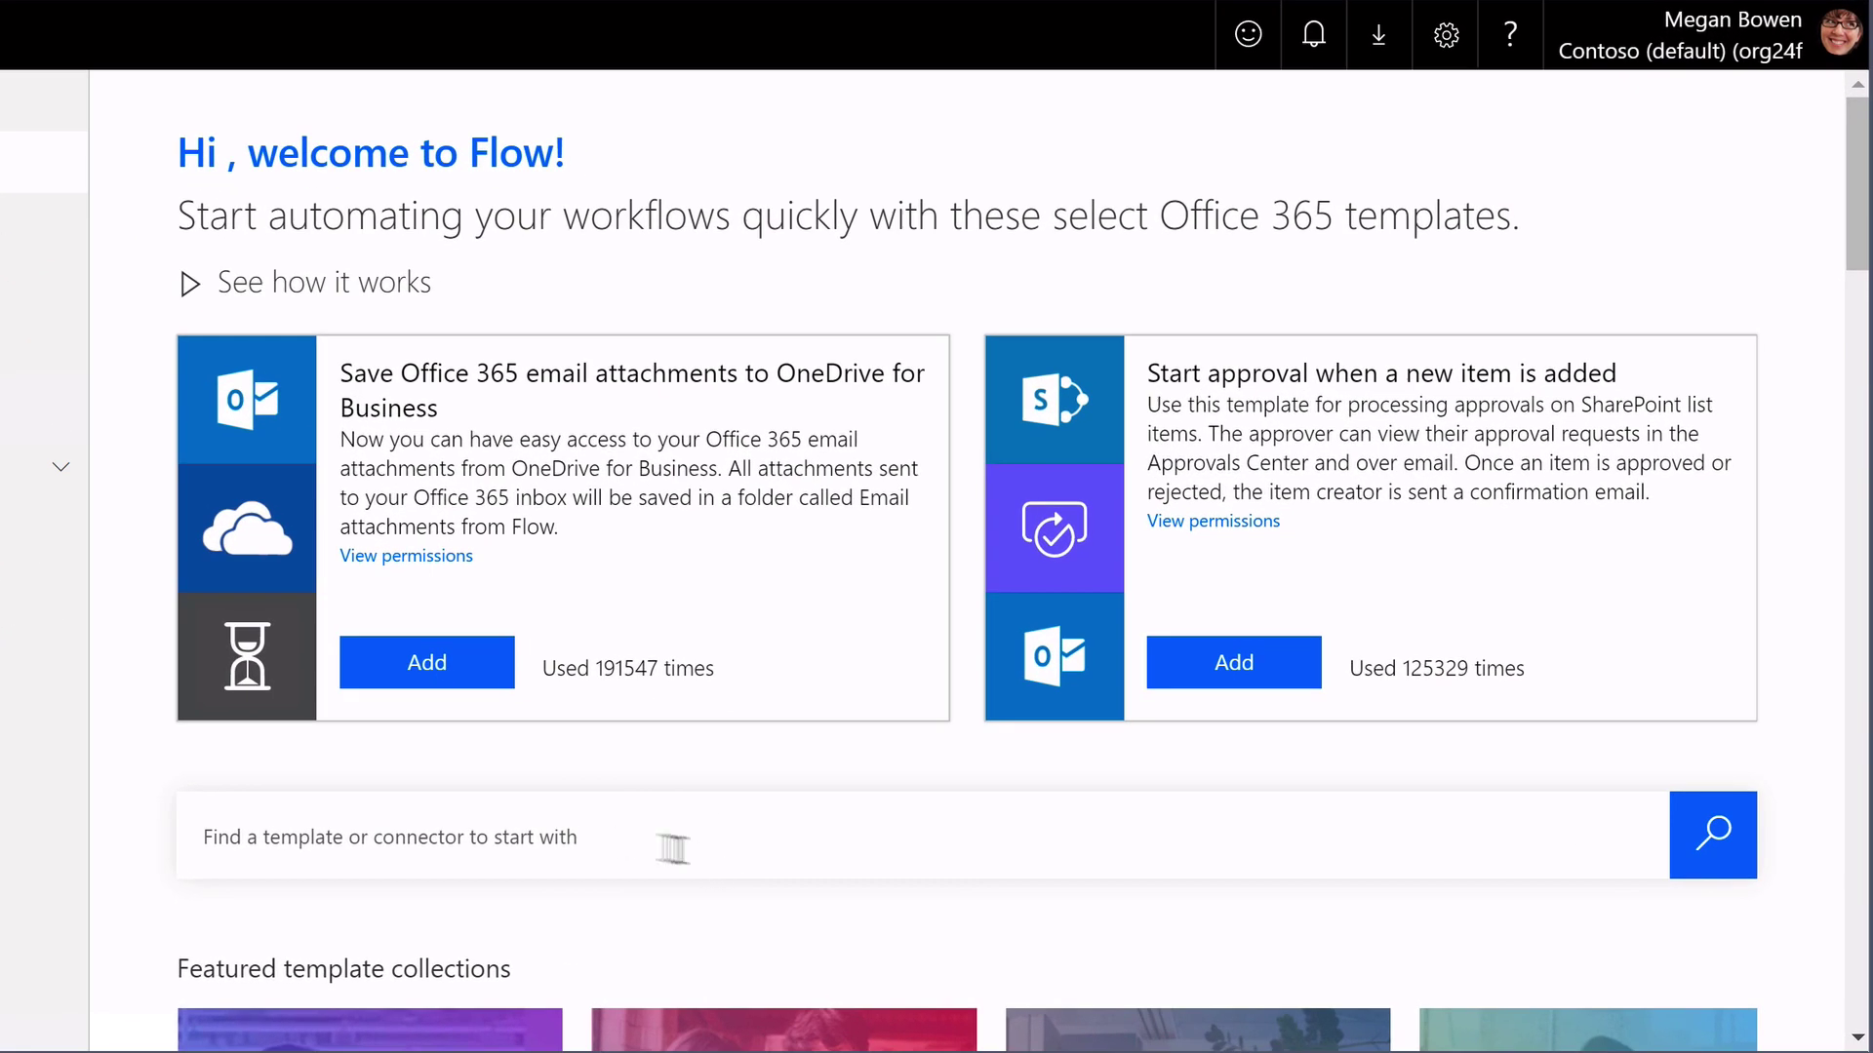
click(659, 847)
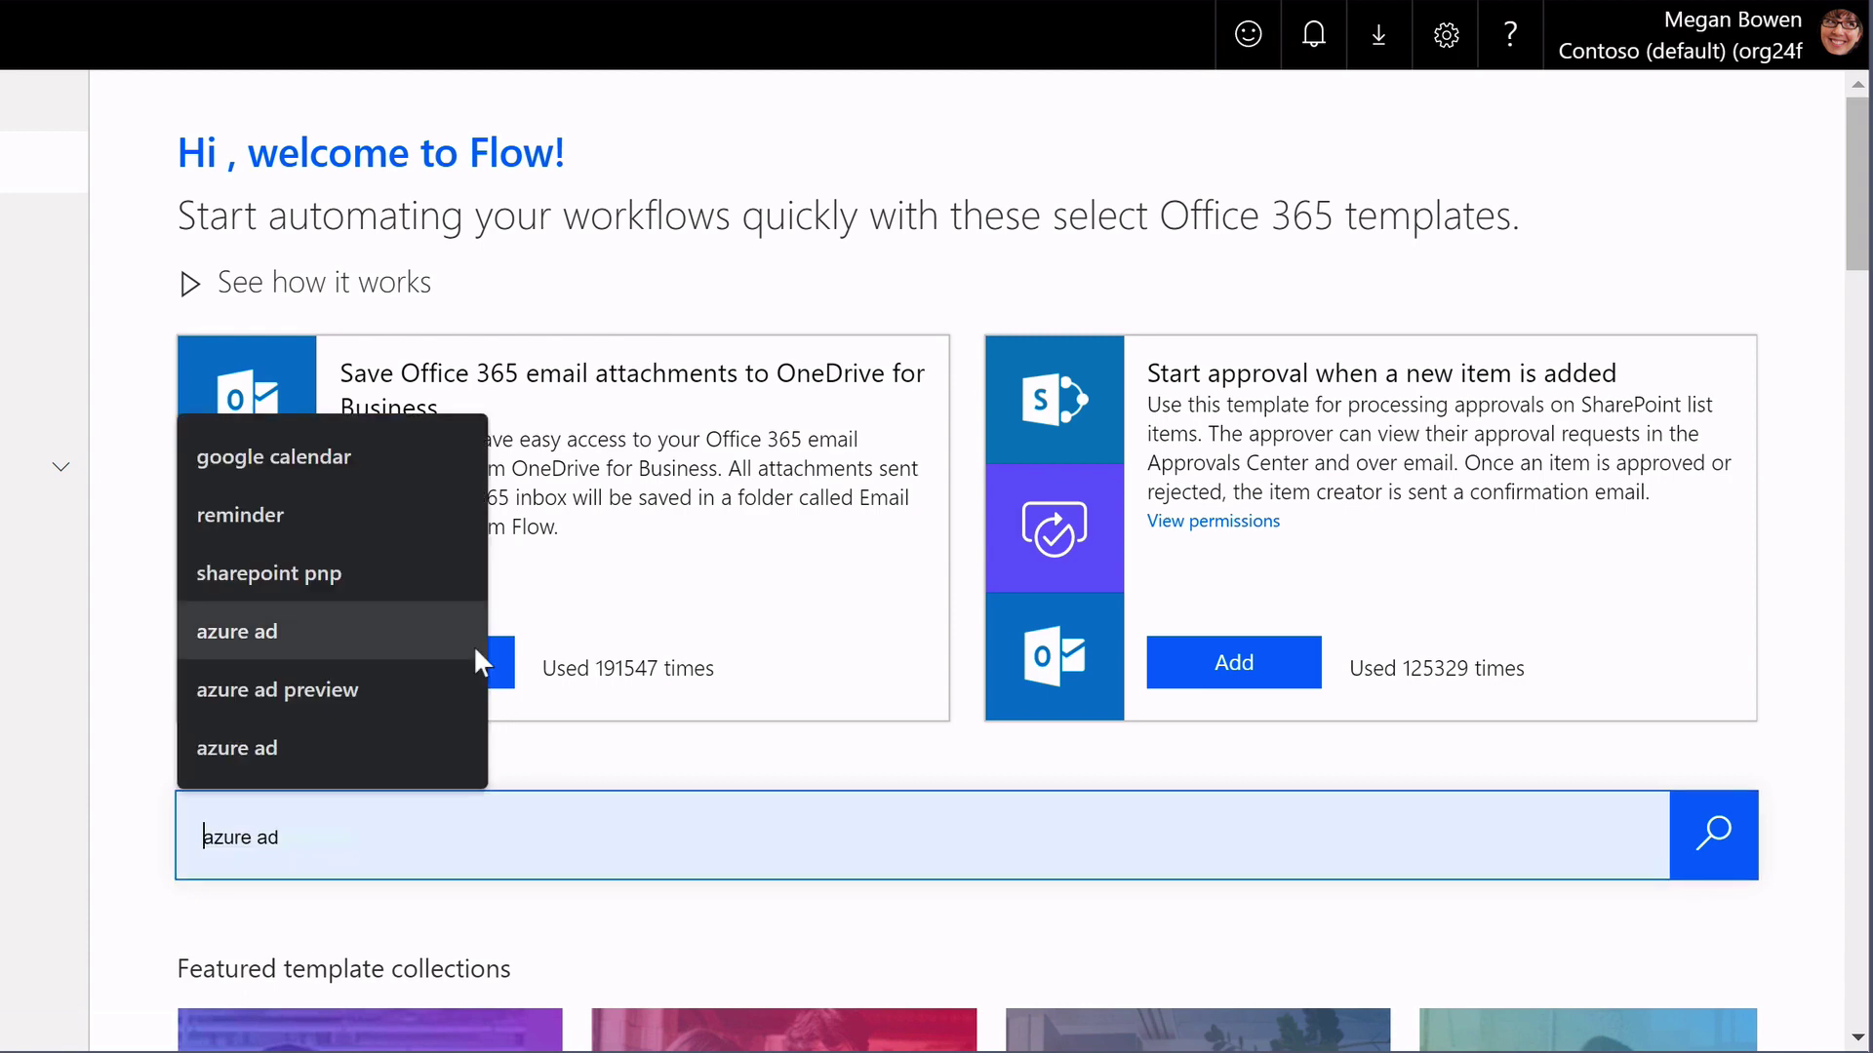
text(reminder)
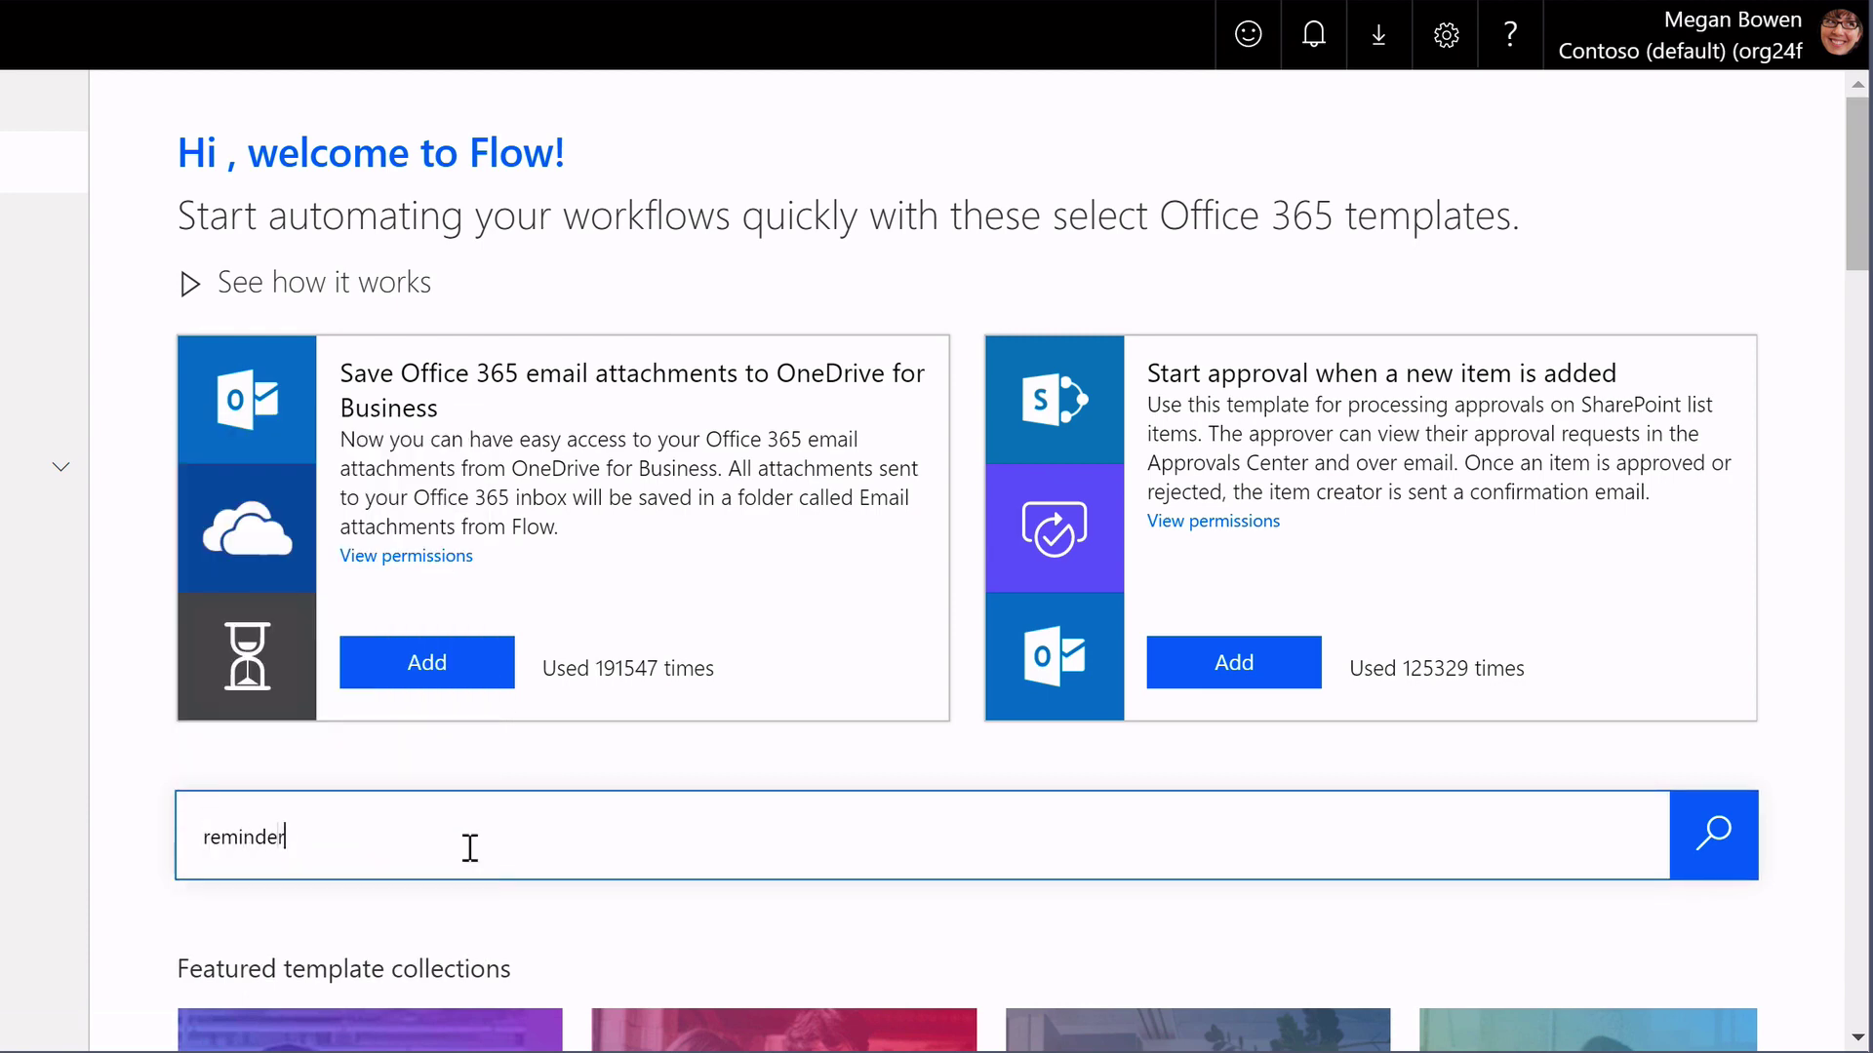
key(Return)
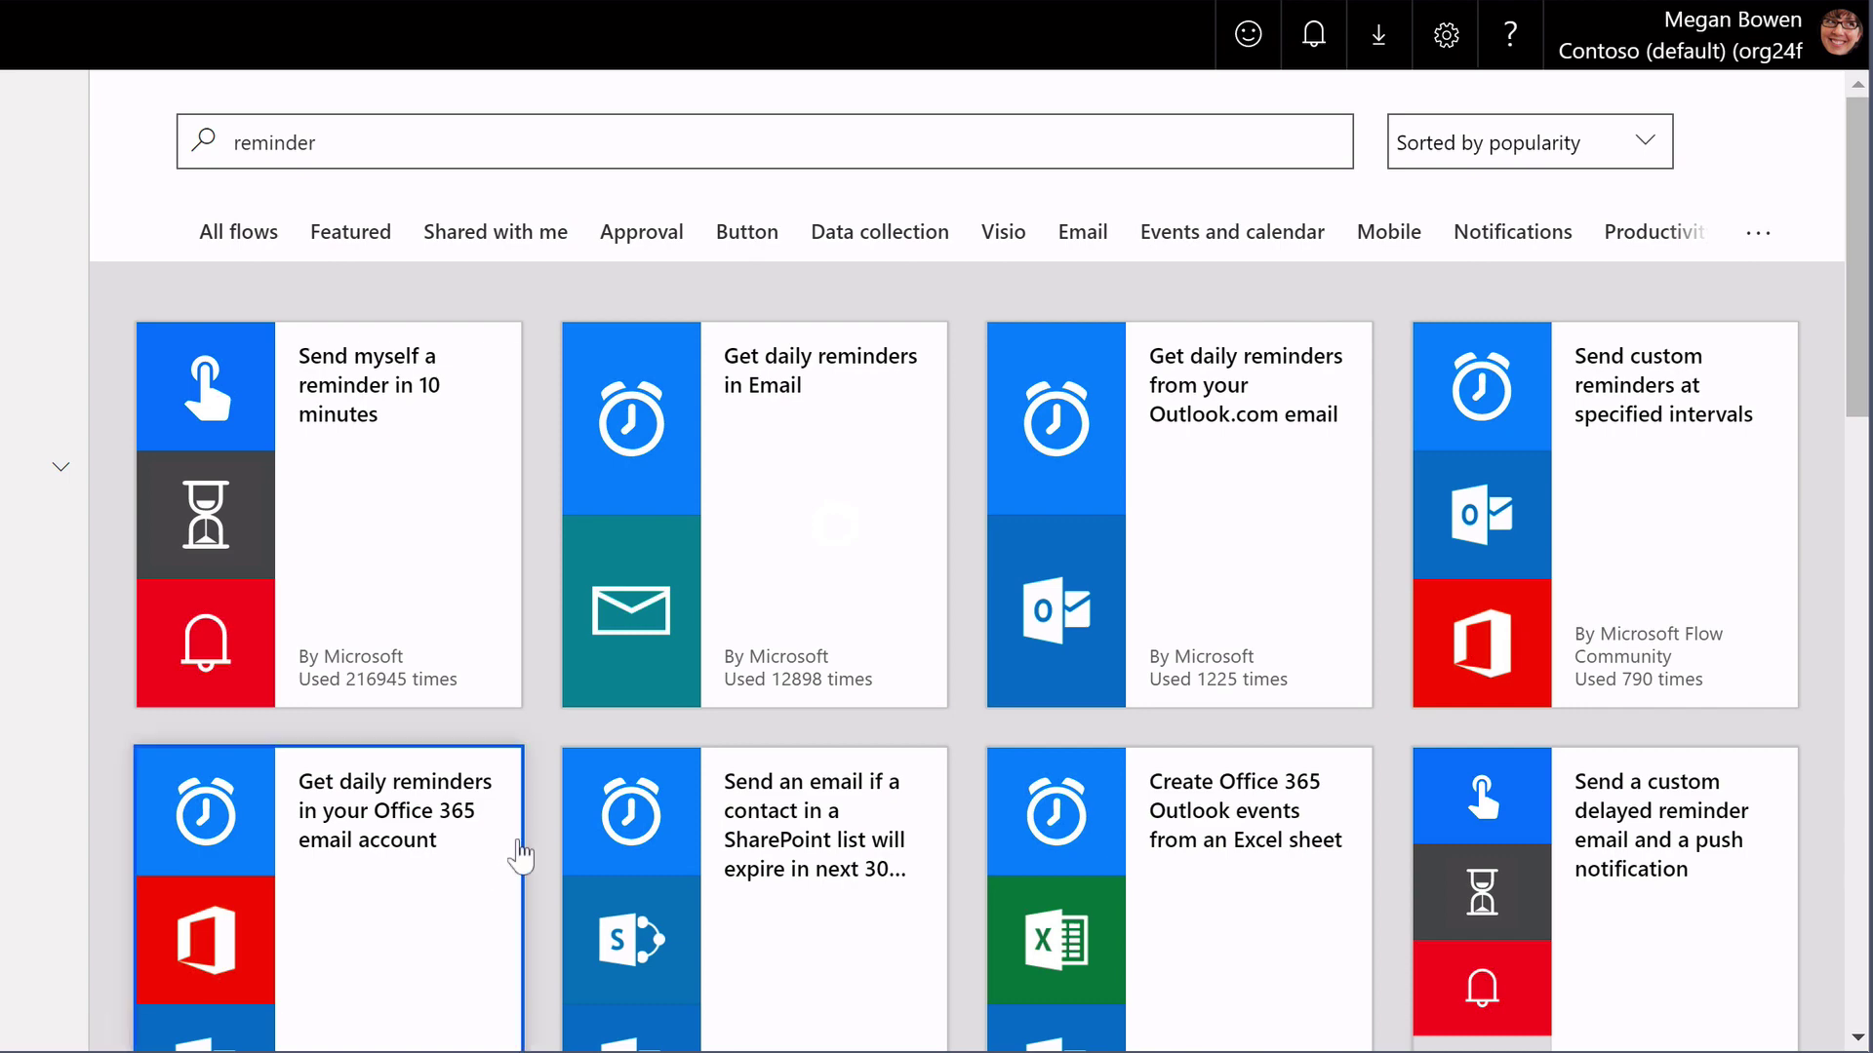
click(792, 561)
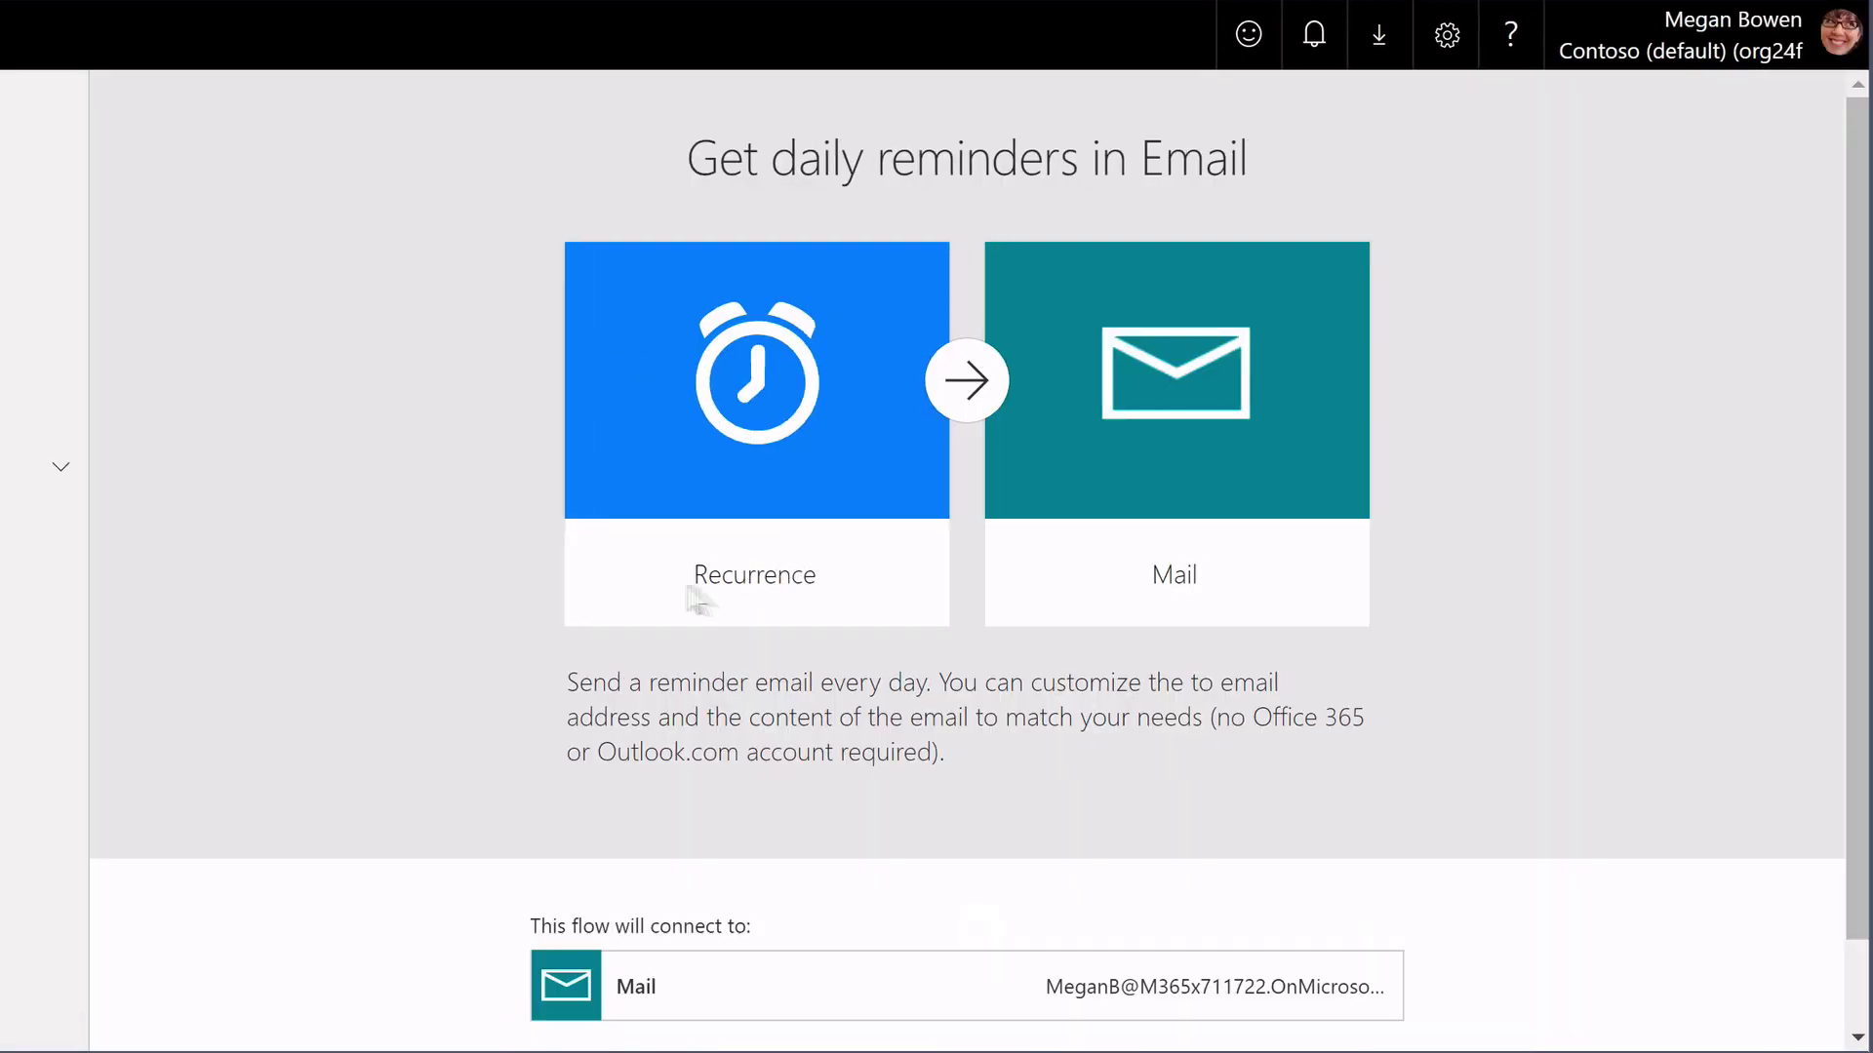
scroll(452, 631, down, 2)
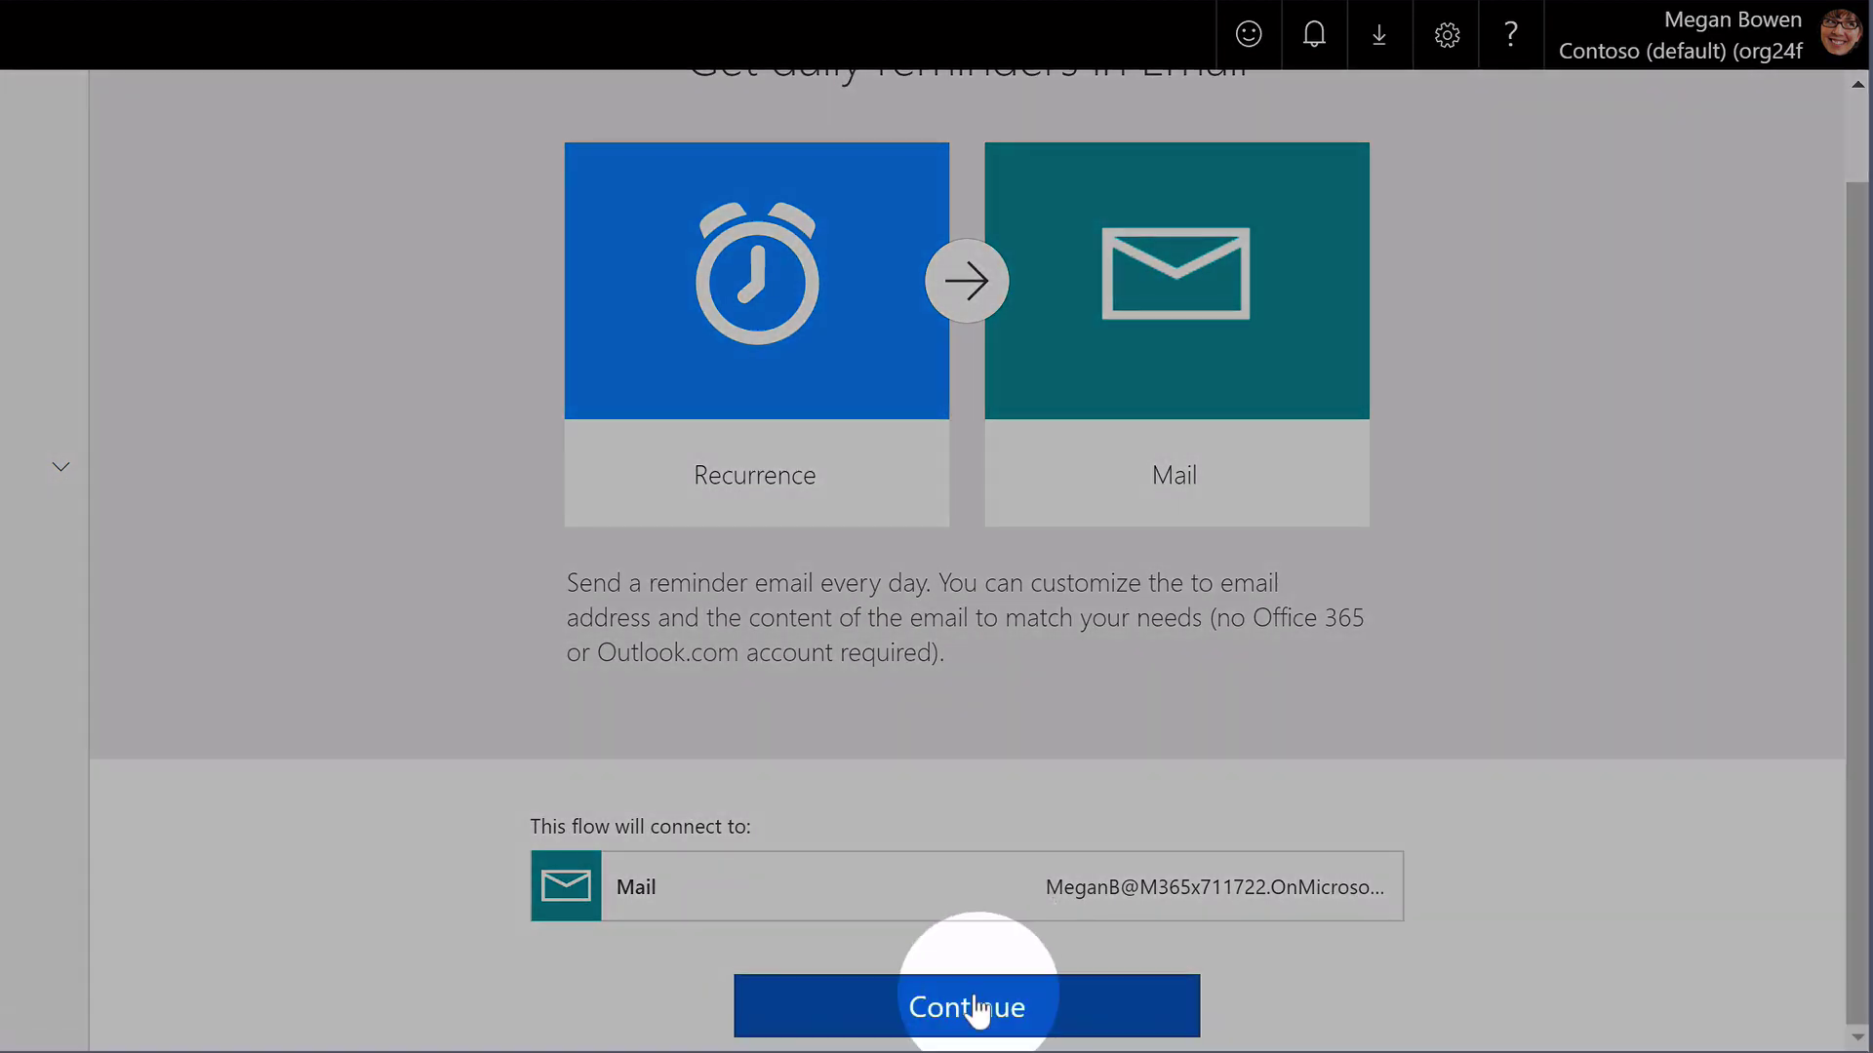
Create the flow from the template, loading its recurrence trigger and Send email step
click(974, 1007)
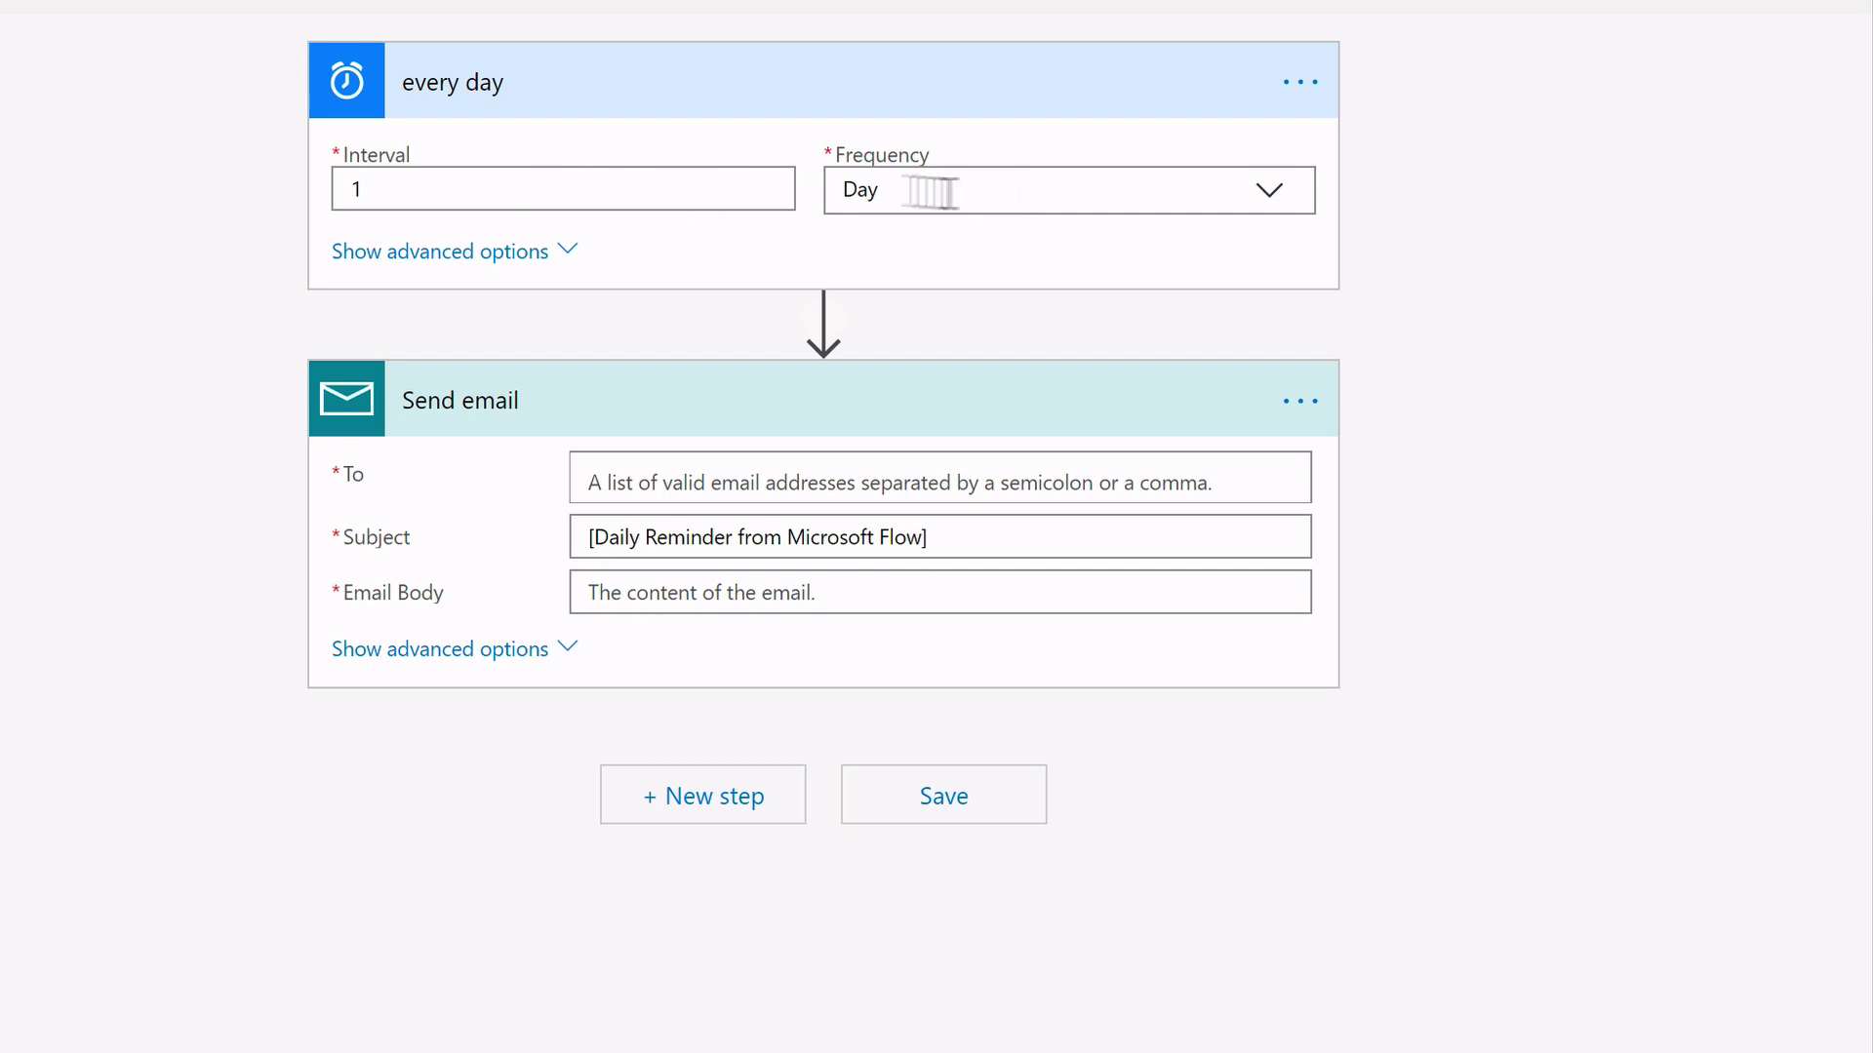
Change the recurrence frequency from Day to Minute
click(1204, 196)
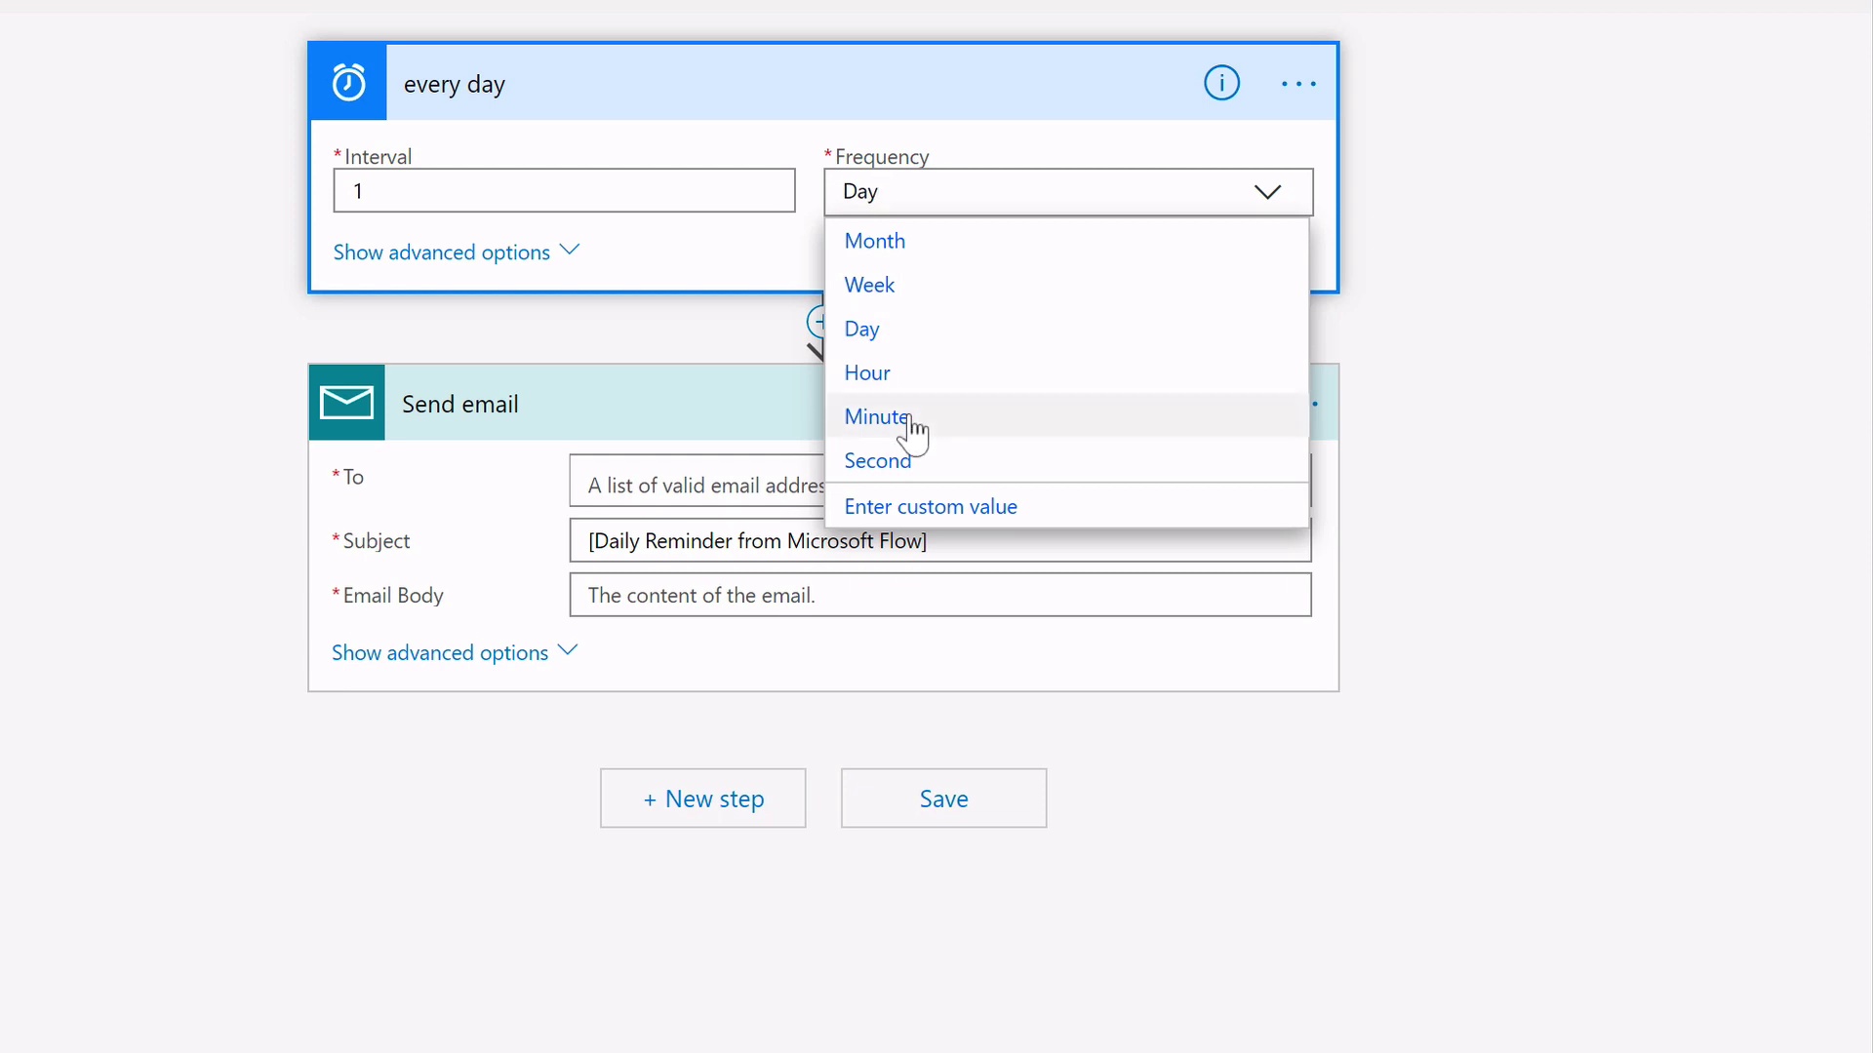
click(878, 417)
click(626, 191)
text(5)
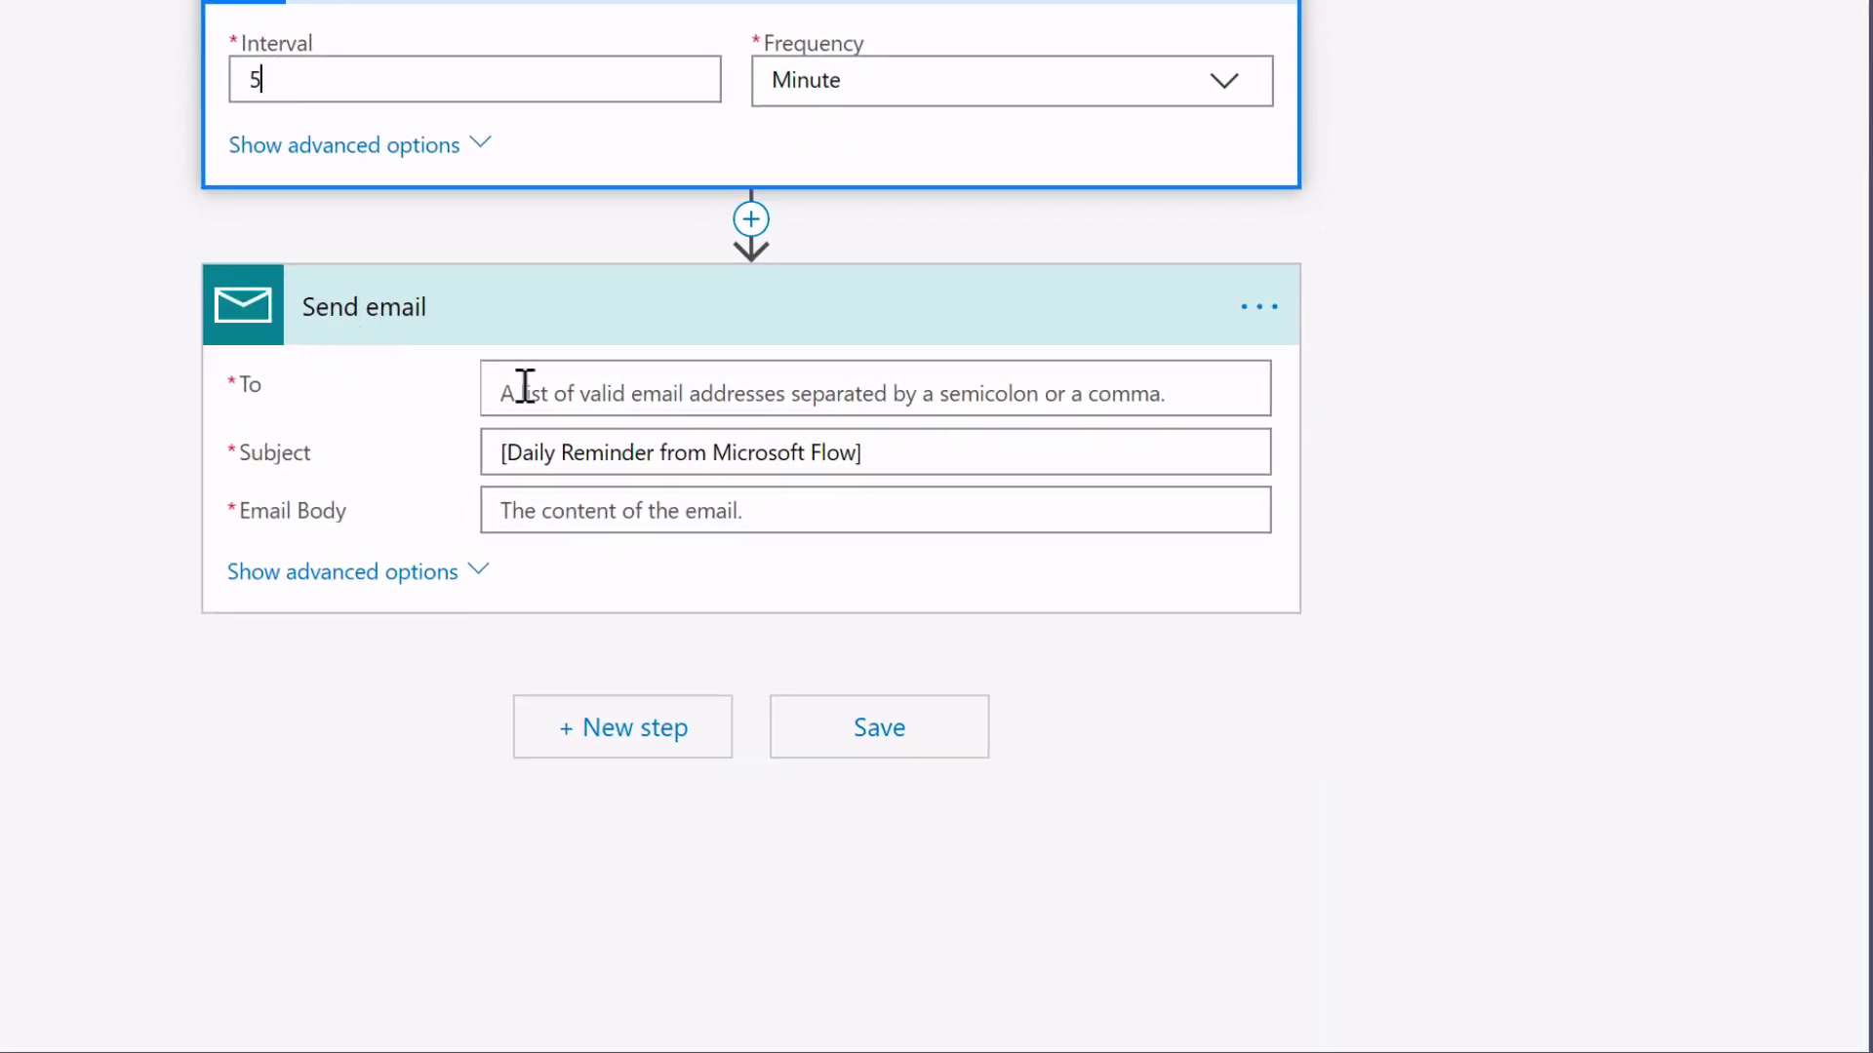
Address the email to the suggested own contact and write the body 'Remember this!'
click(586, 388)
text(megan)
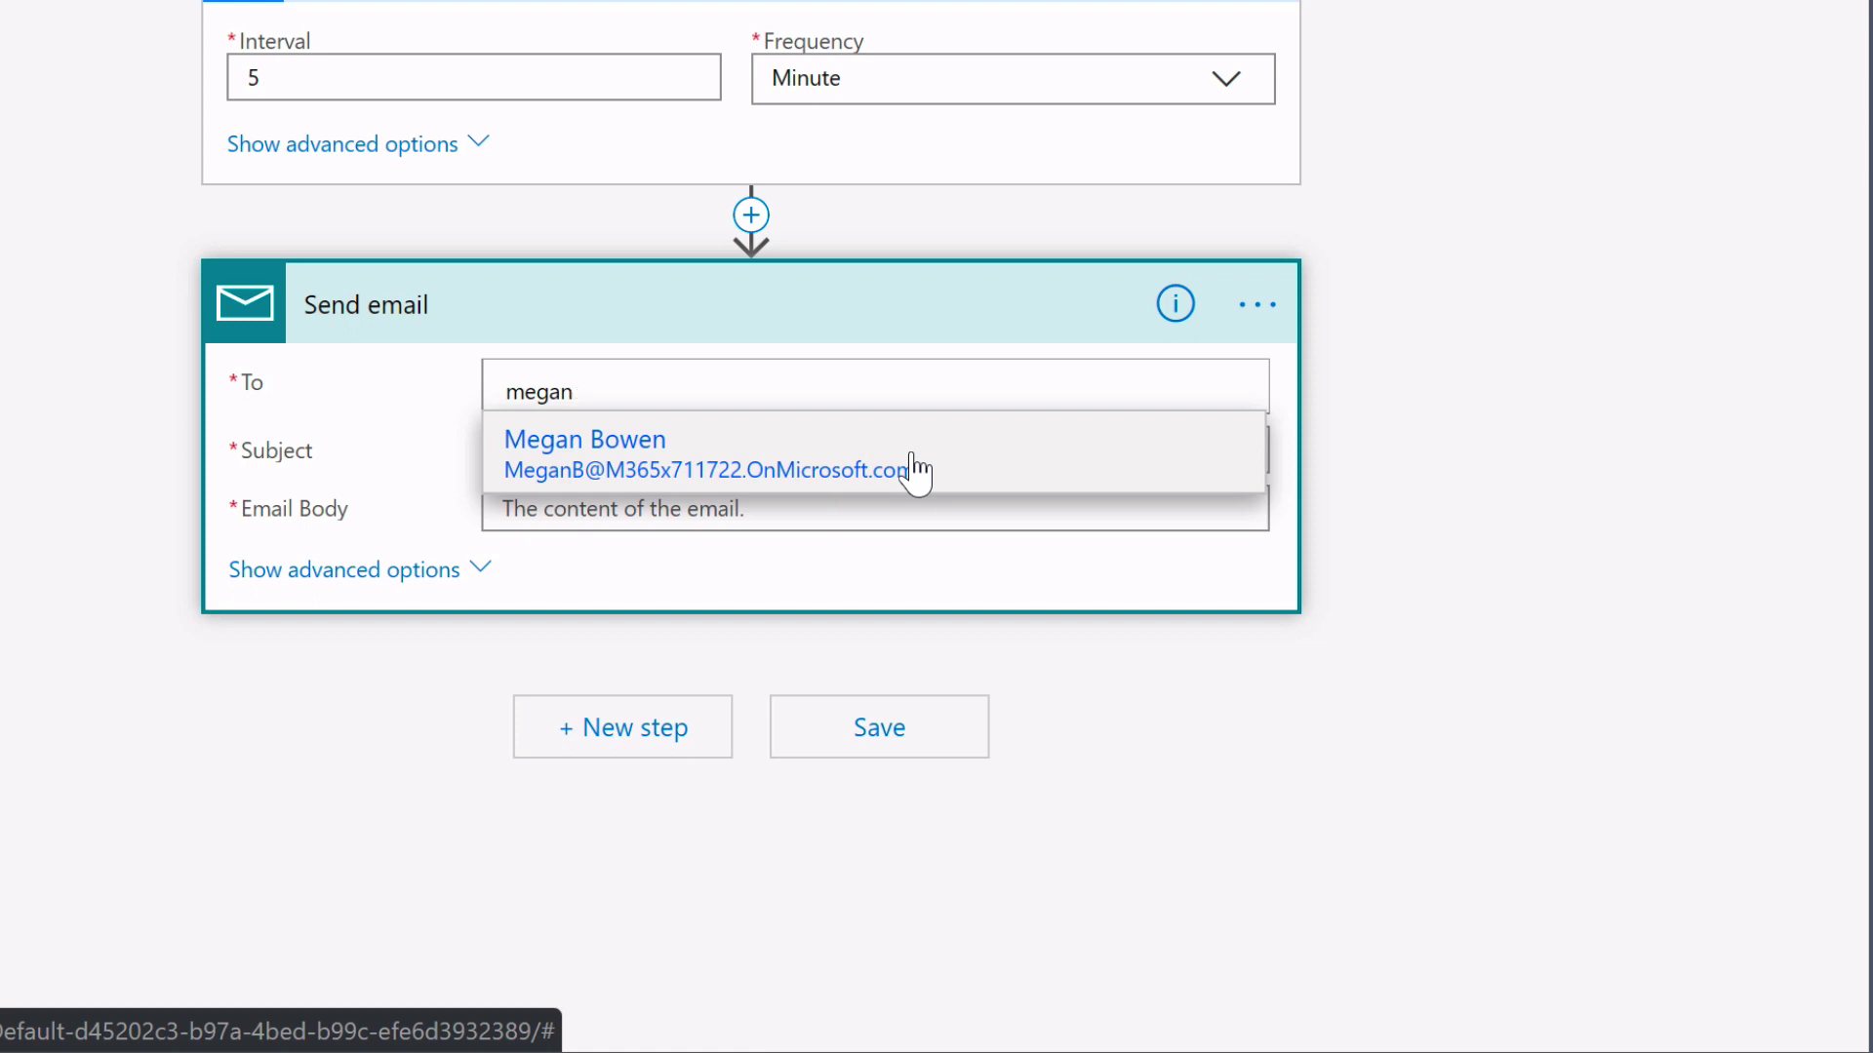
click(913, 466)
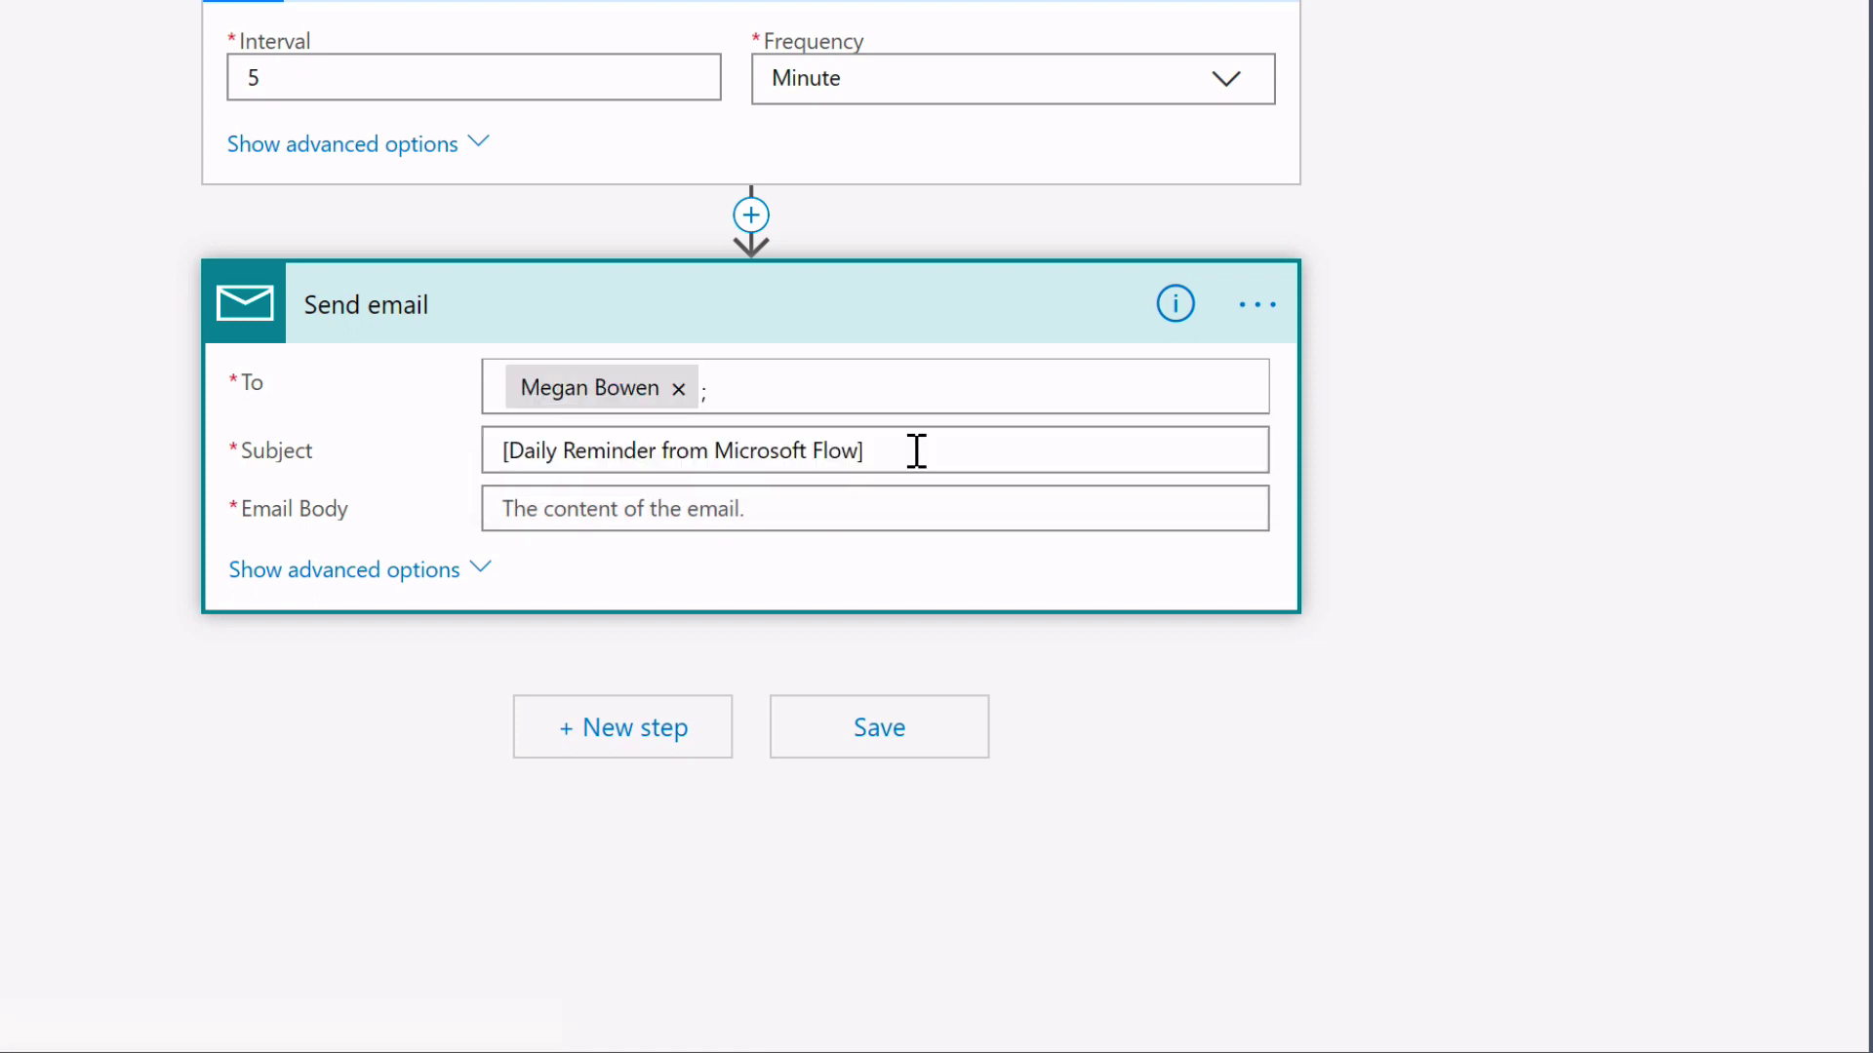
click(916, 452)
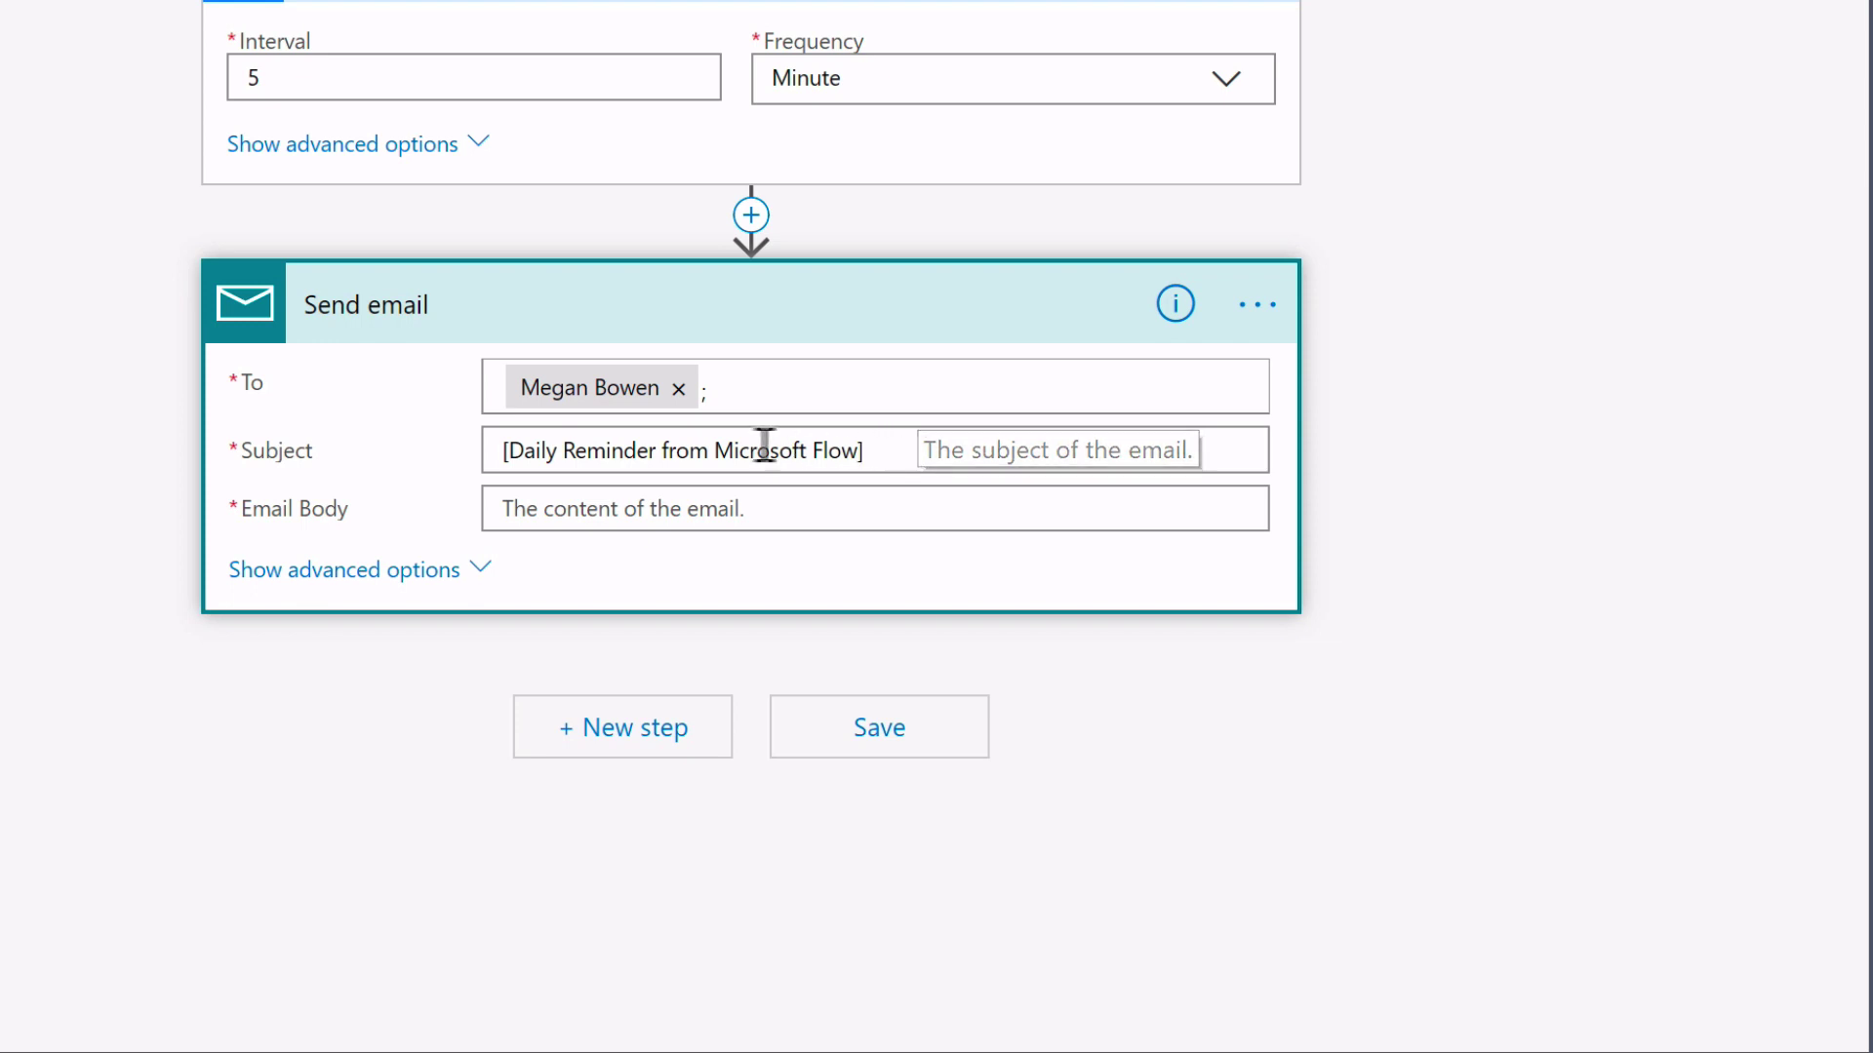
click(493, 445)
click(896, 453)
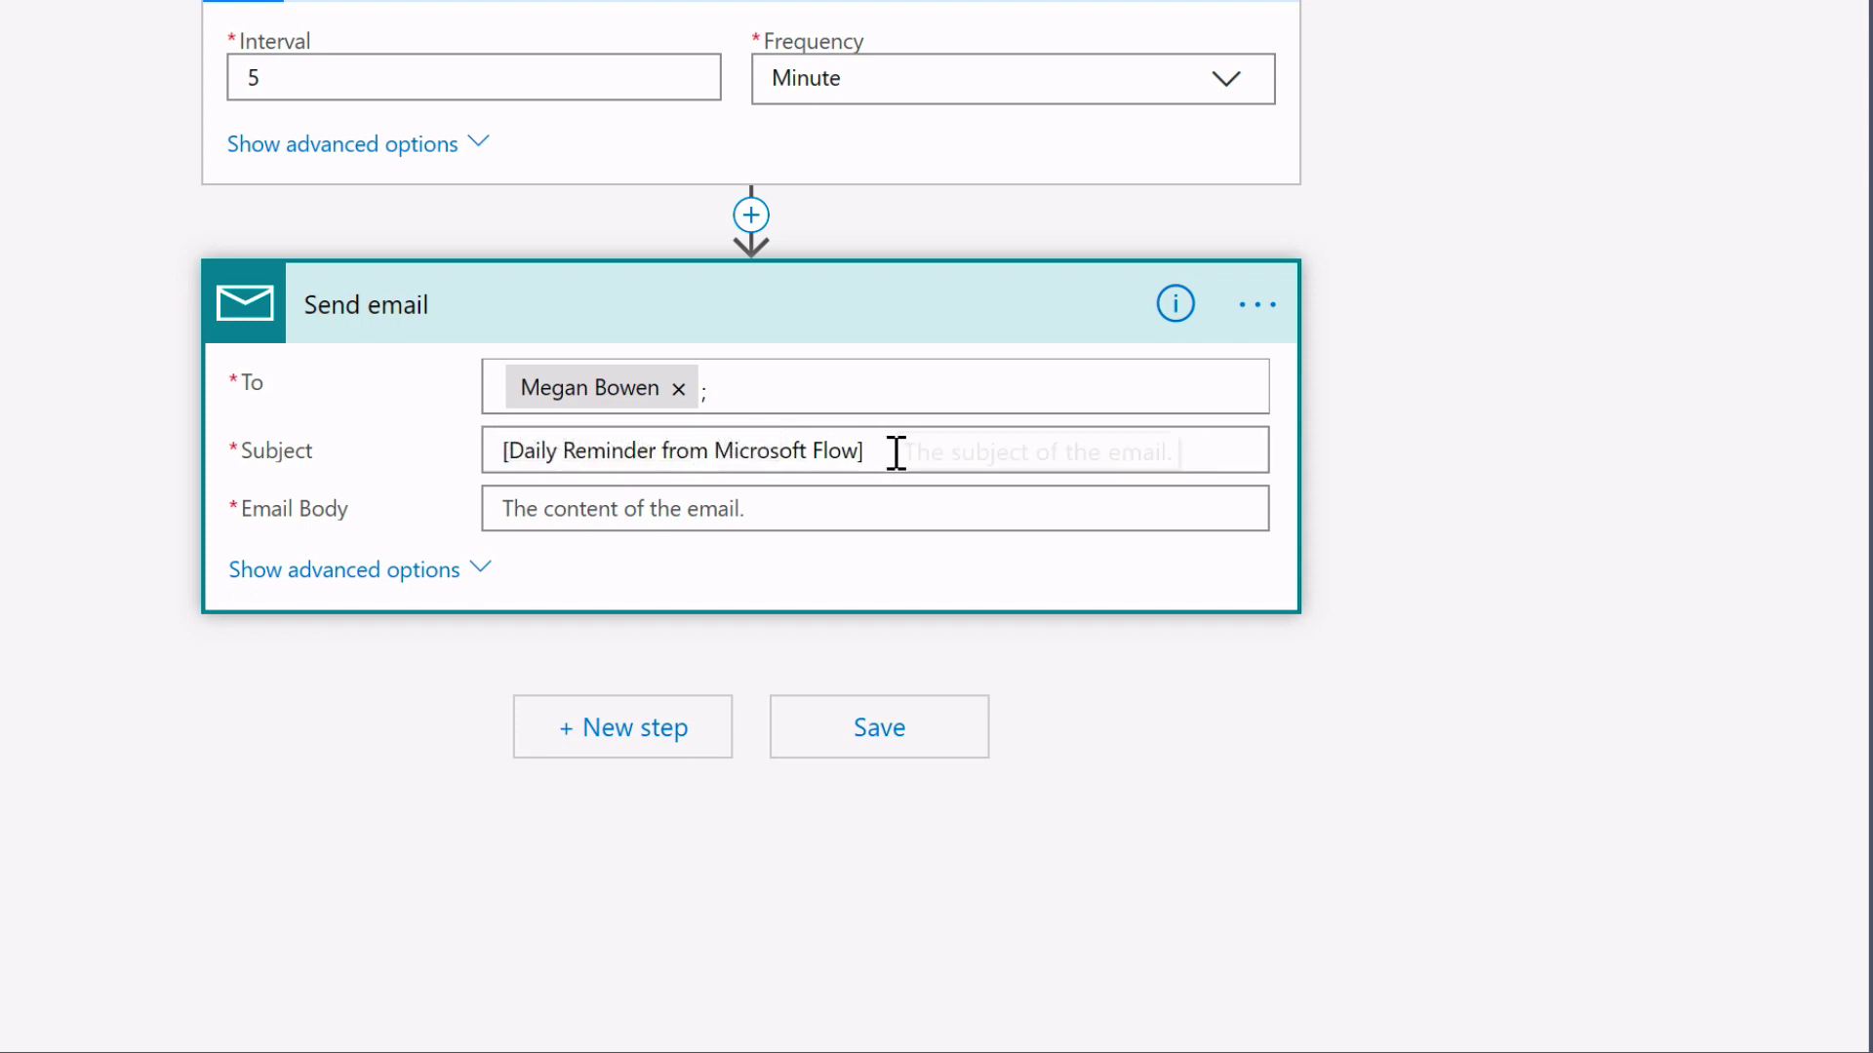
click(816, 511)
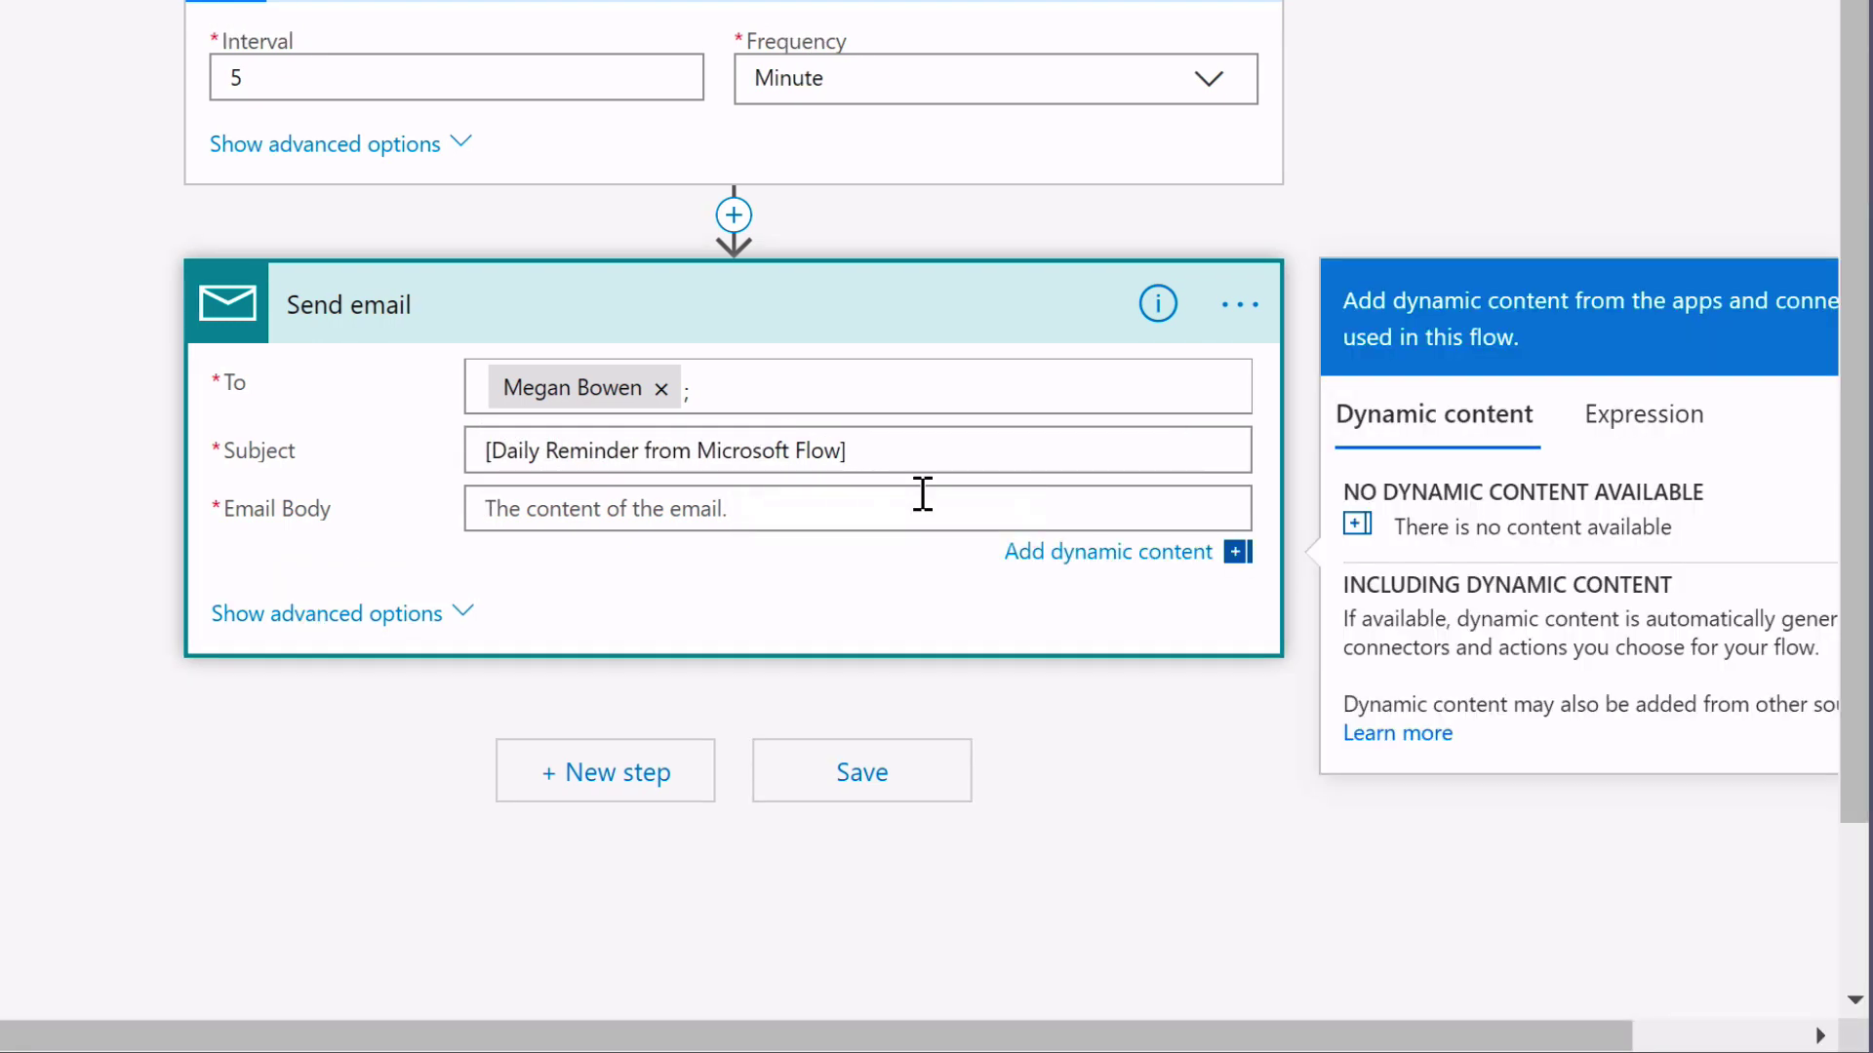
text(Remember this!)
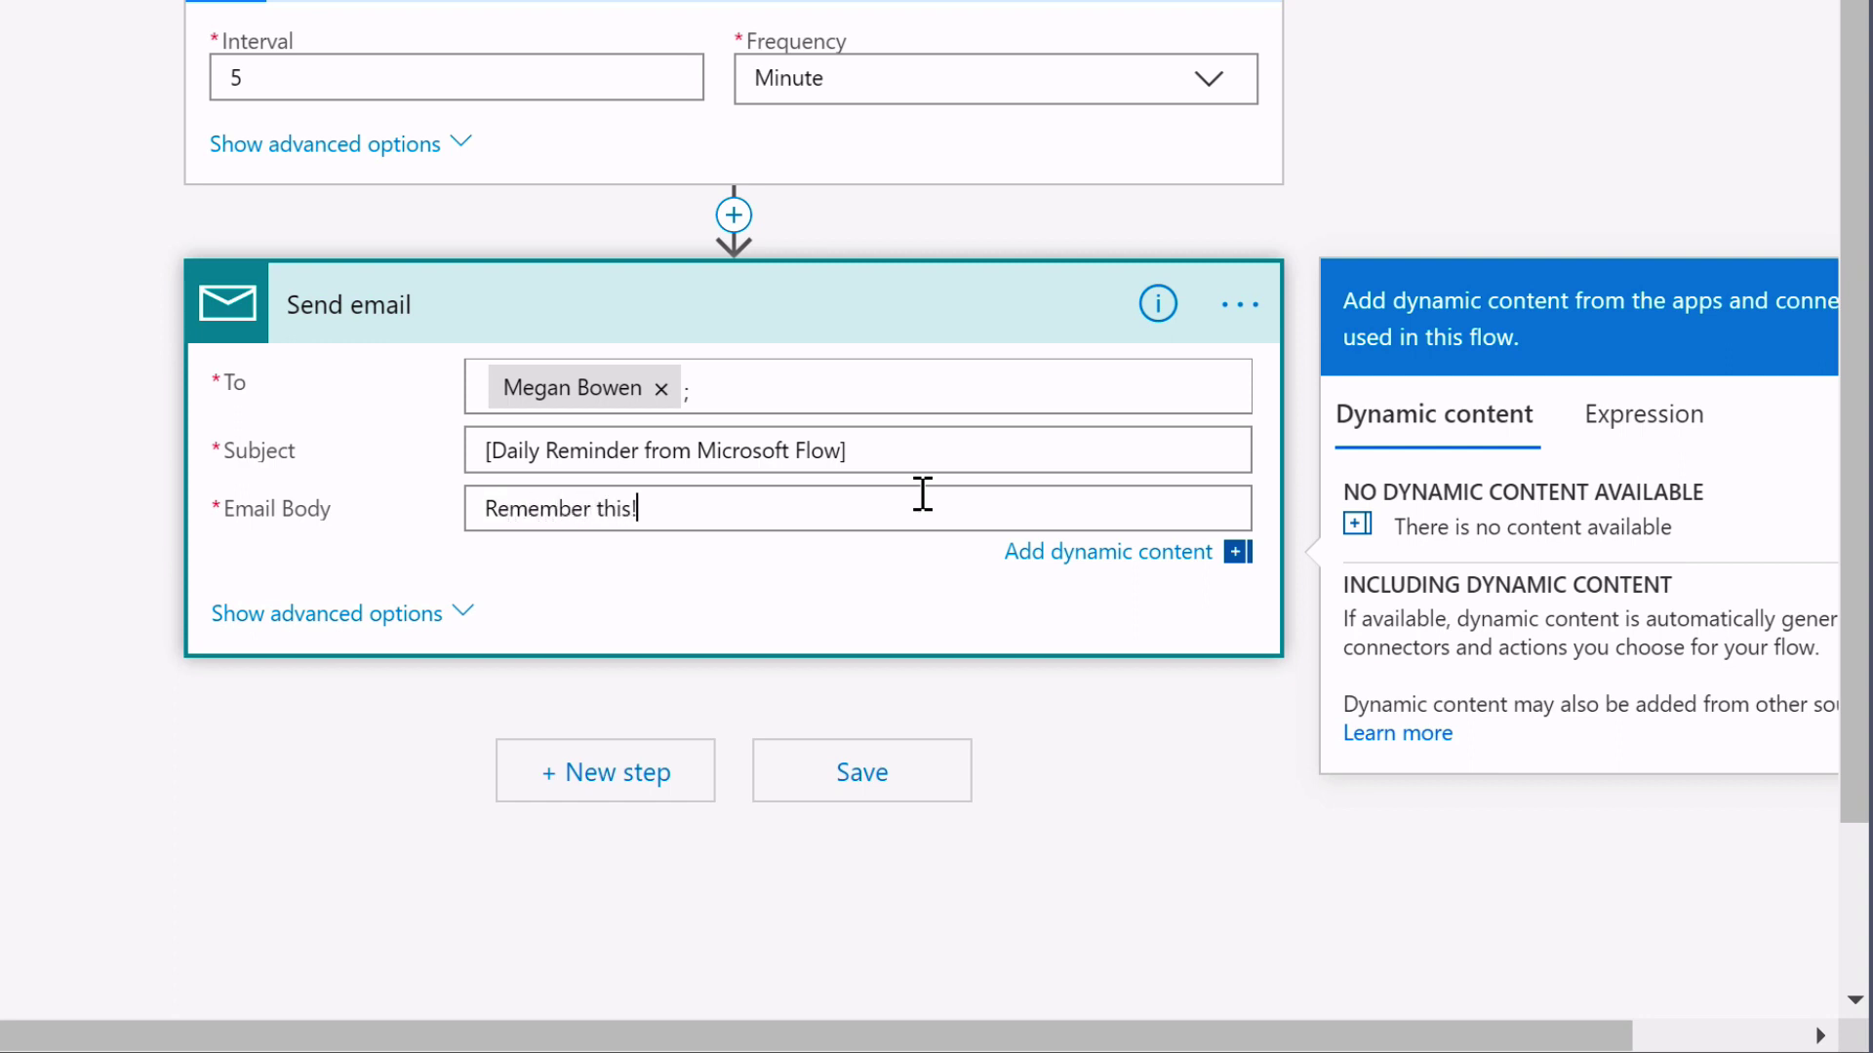
click(1156, 797)
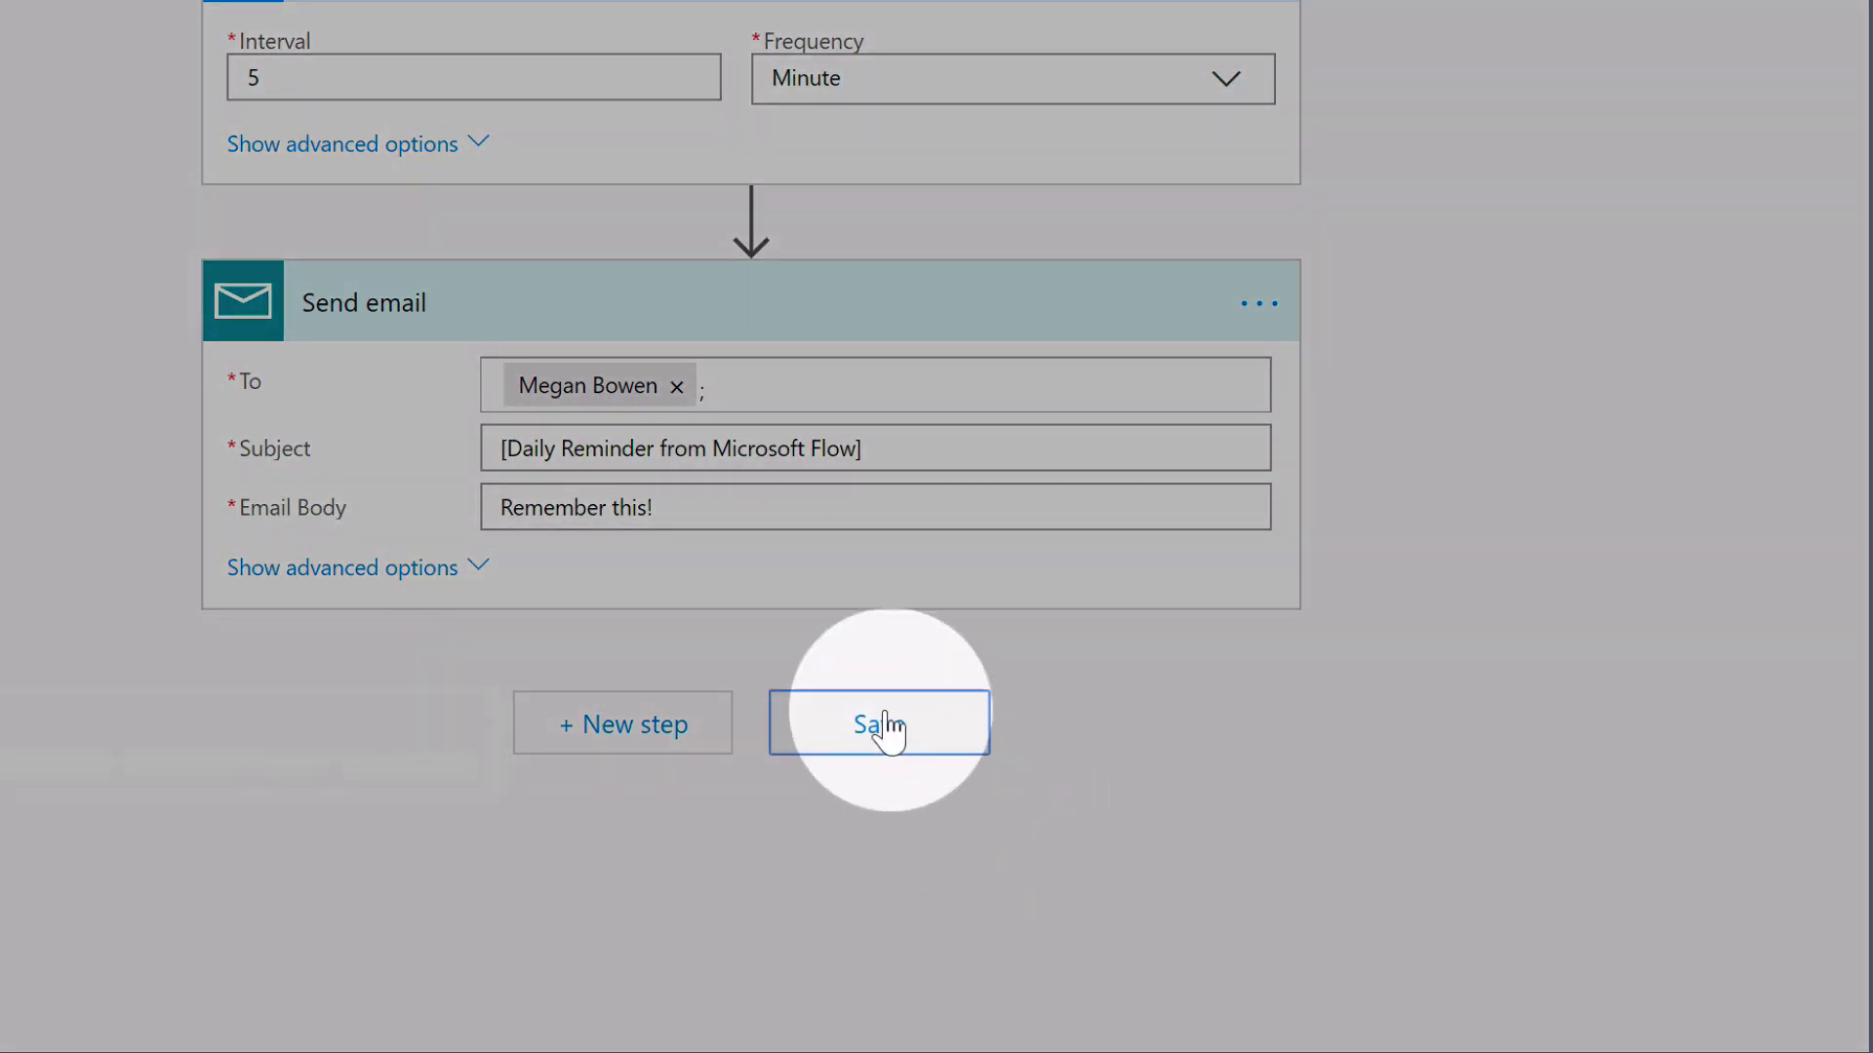
Save the flow and return to its details page listing a succeeded run
click(883, 722)
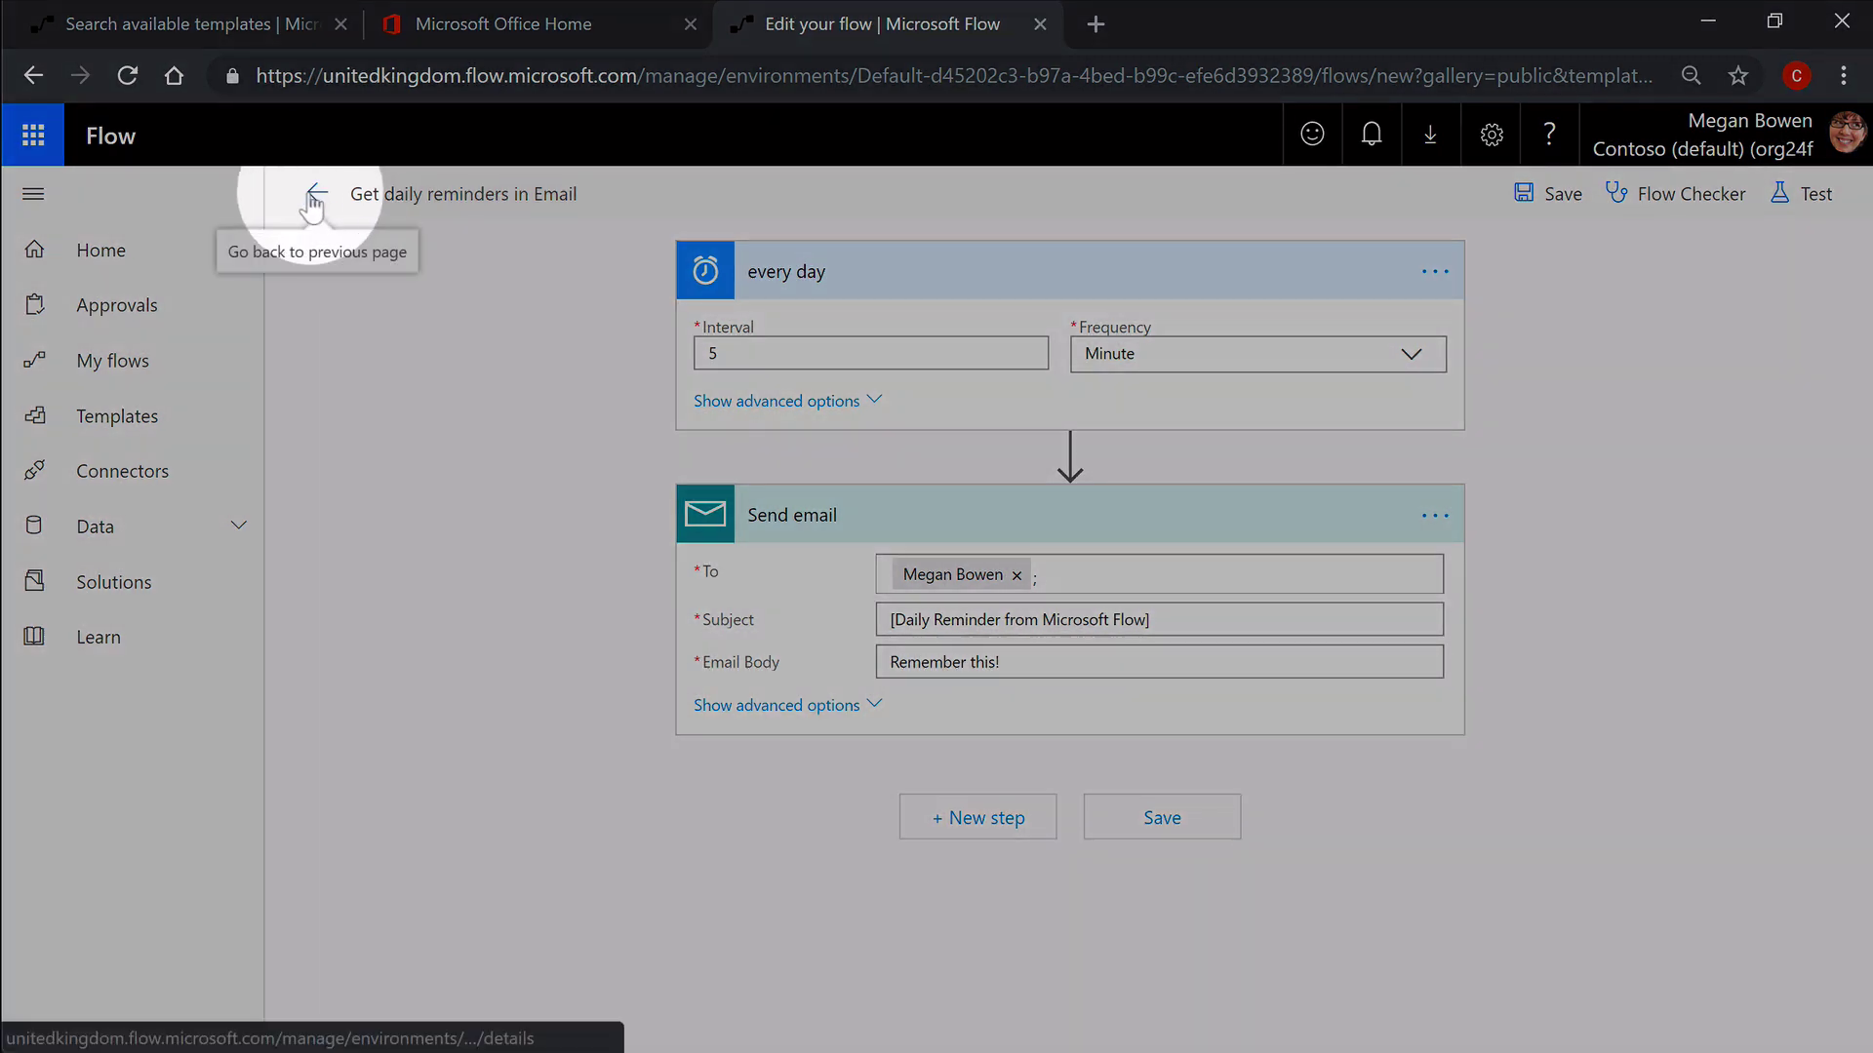
click(316, 198)
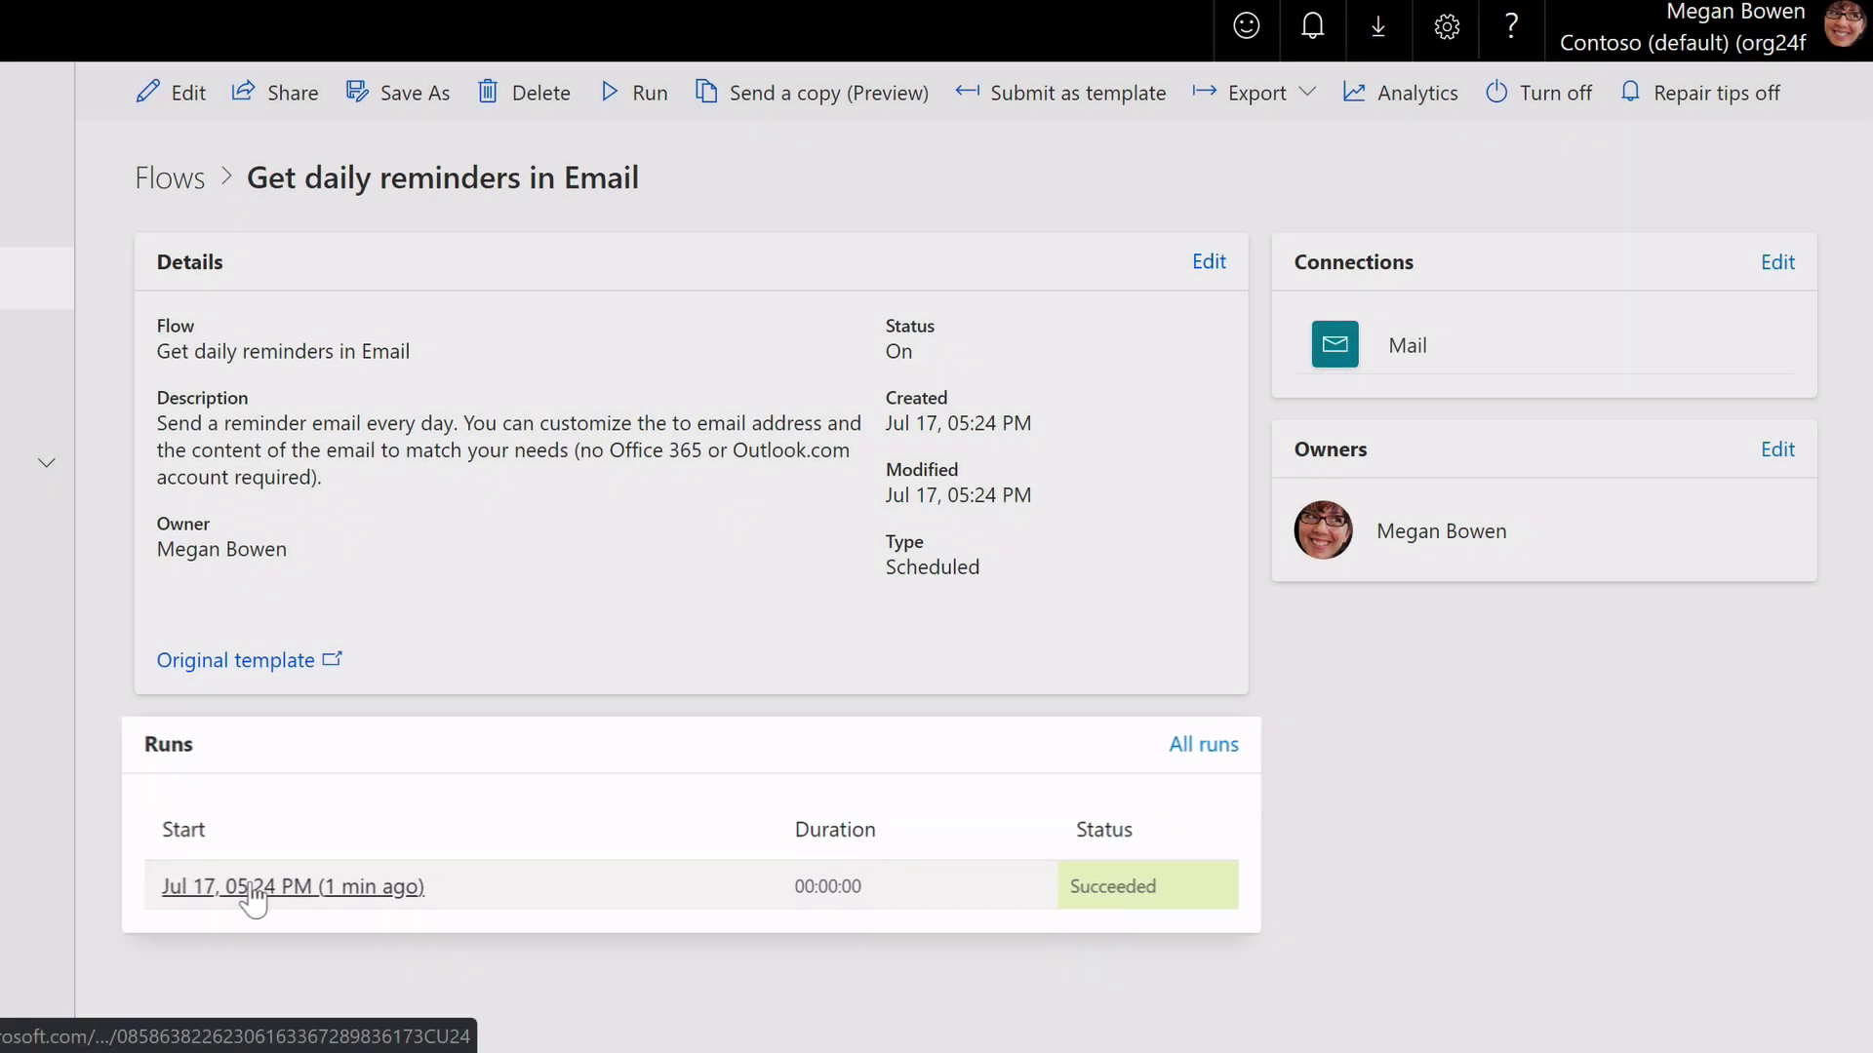
Inspect the latest run's recurrence inputs and Send email inputs and outputs
click(247, 895)
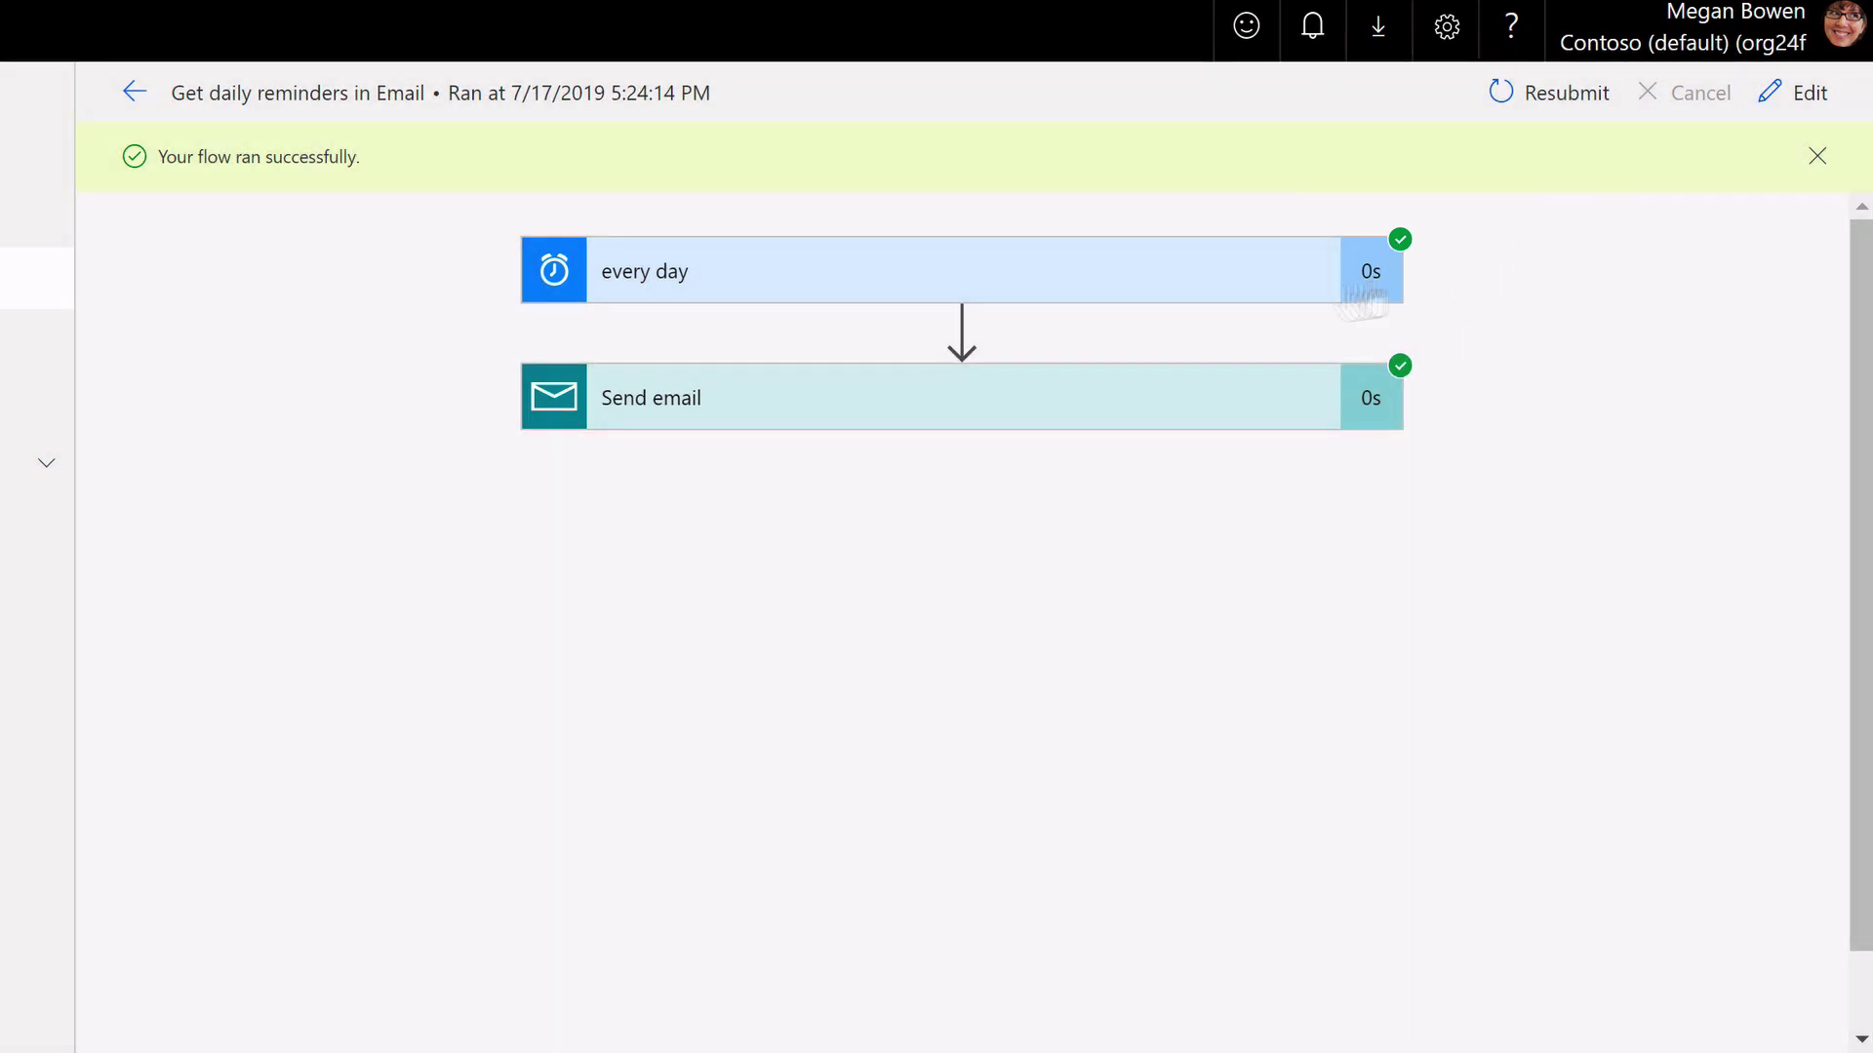
click(777, 276)
click(779, 737)
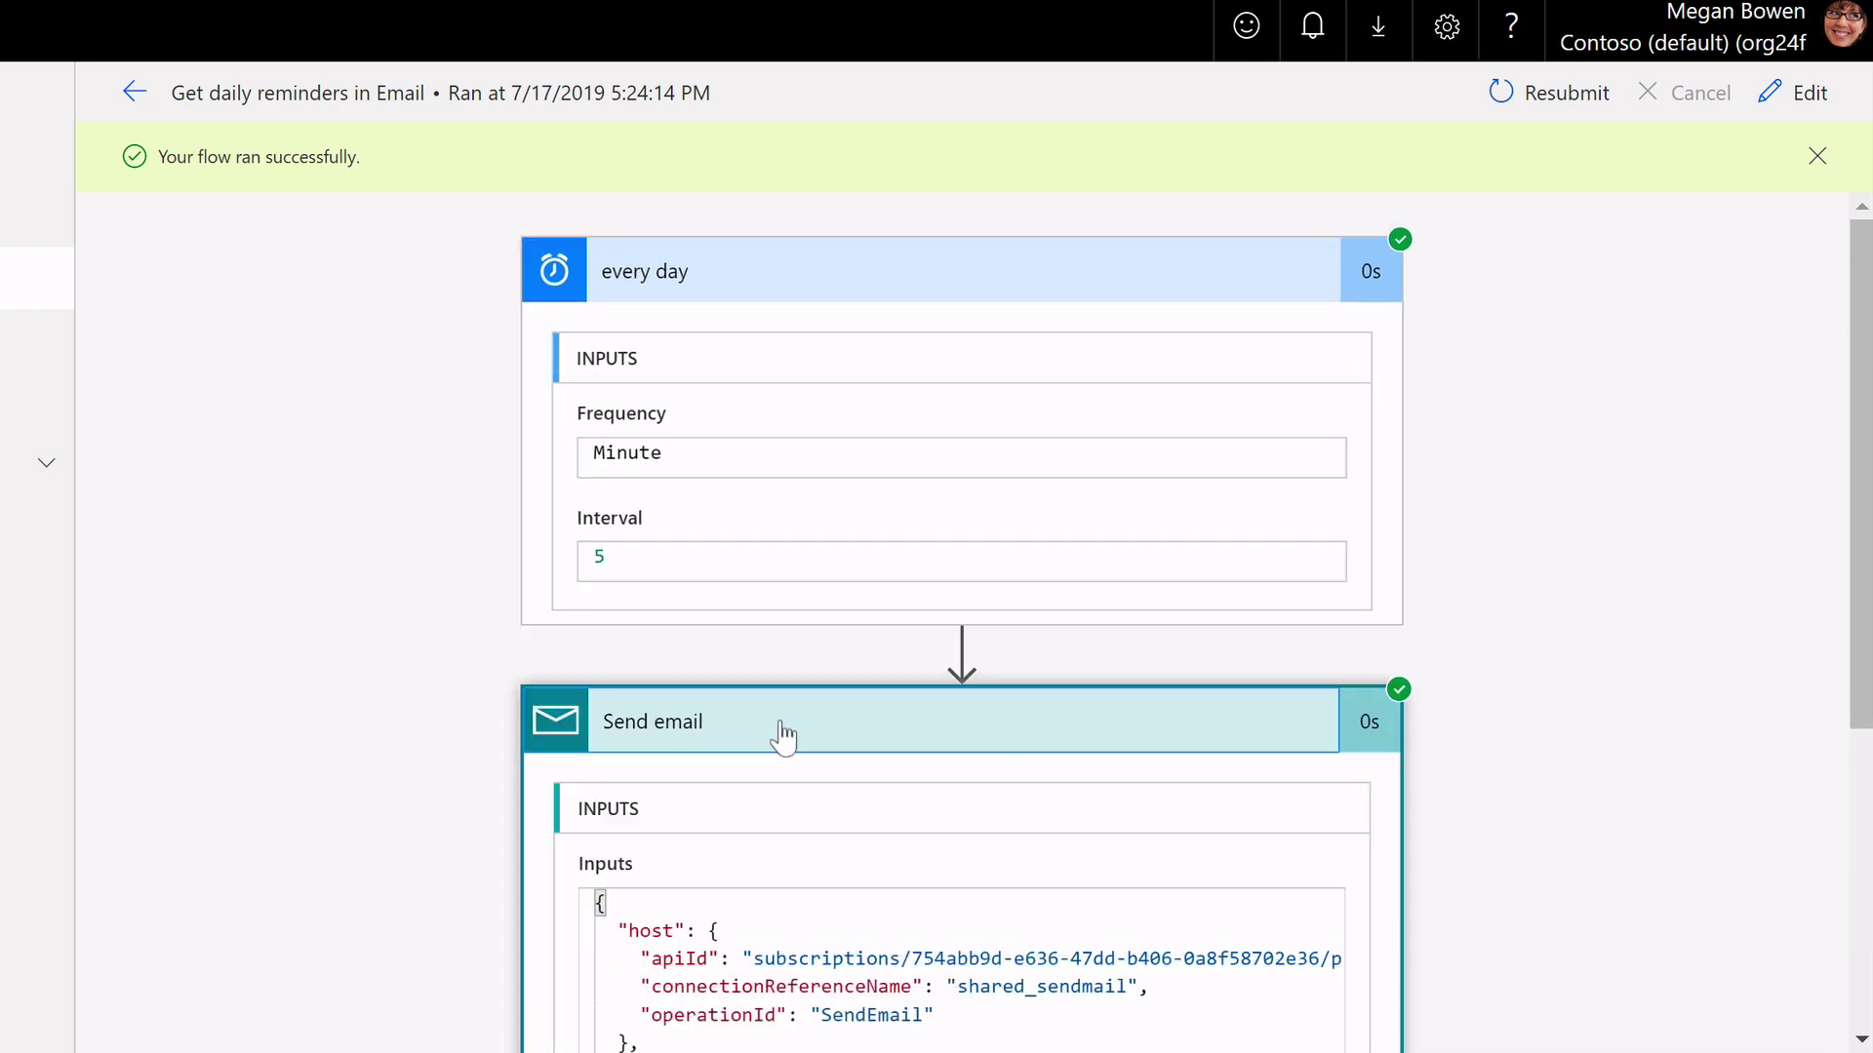
scroll(279, 682, down, 2)
scroll(278, 682, down, 2)
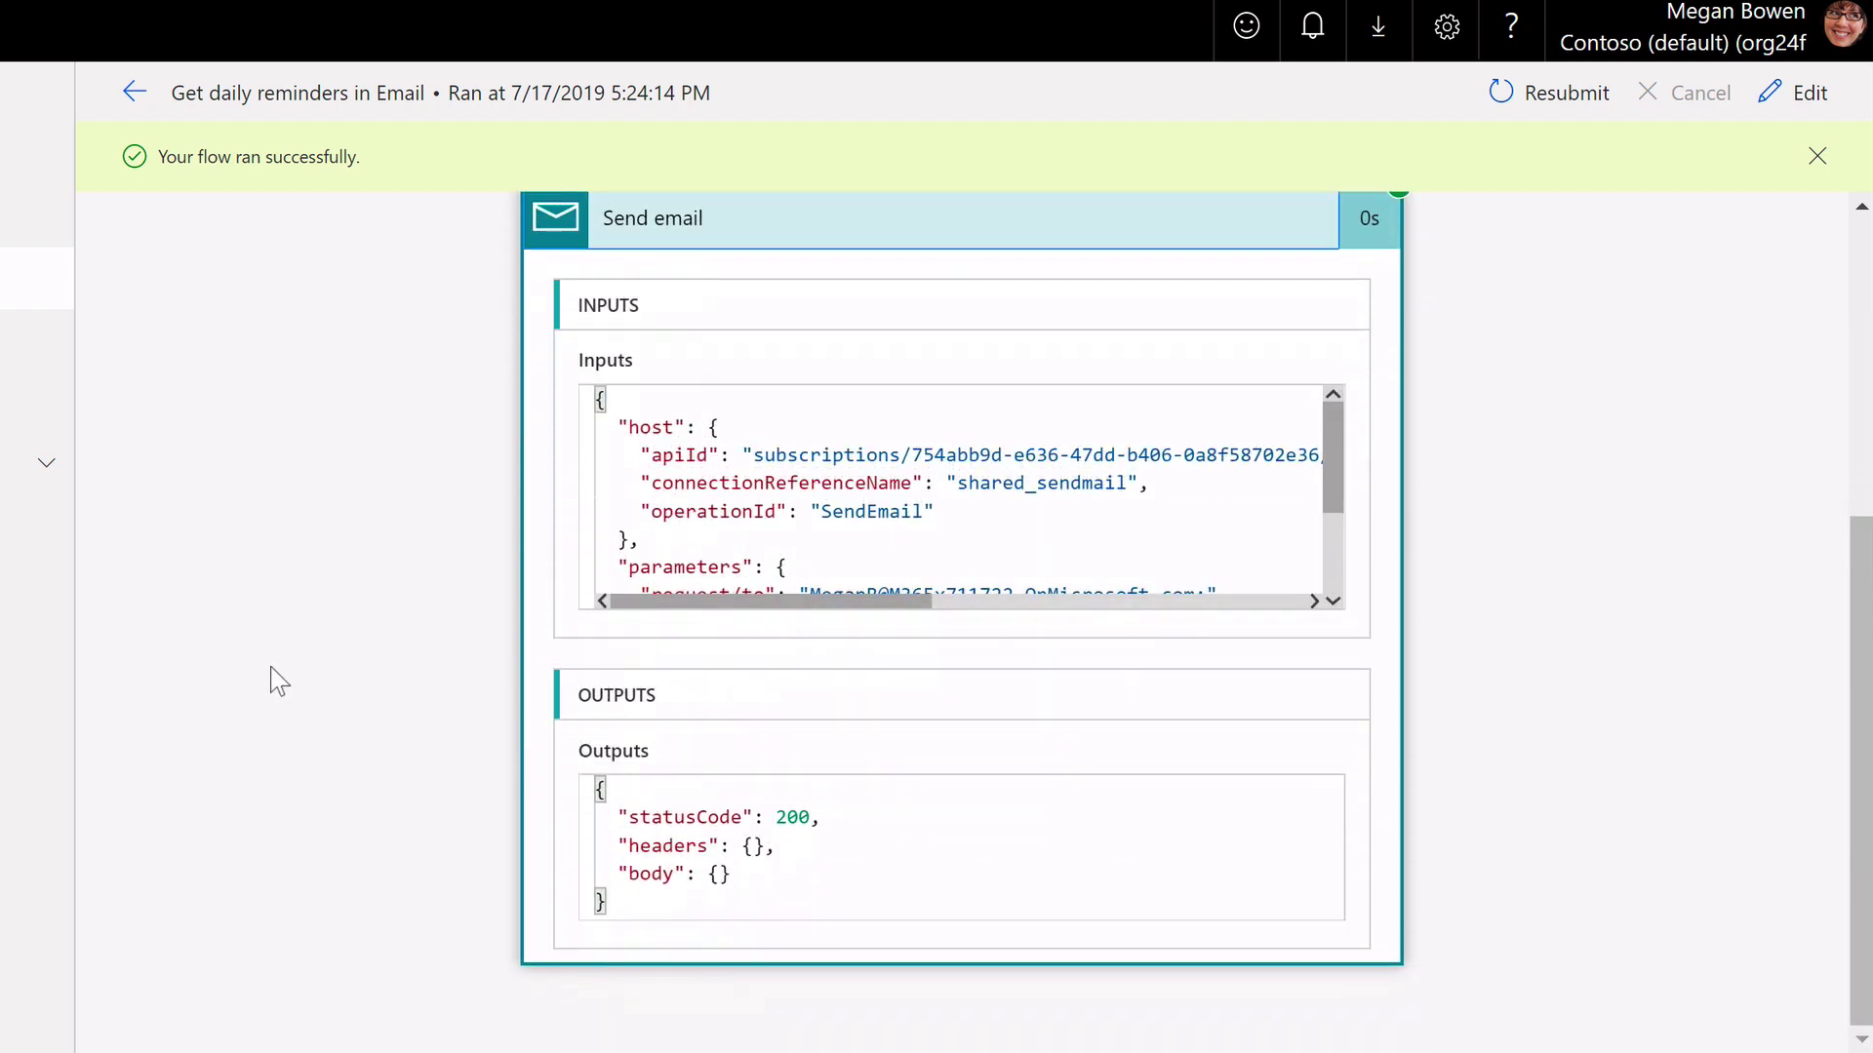
scroll(570, 447, up, 3)
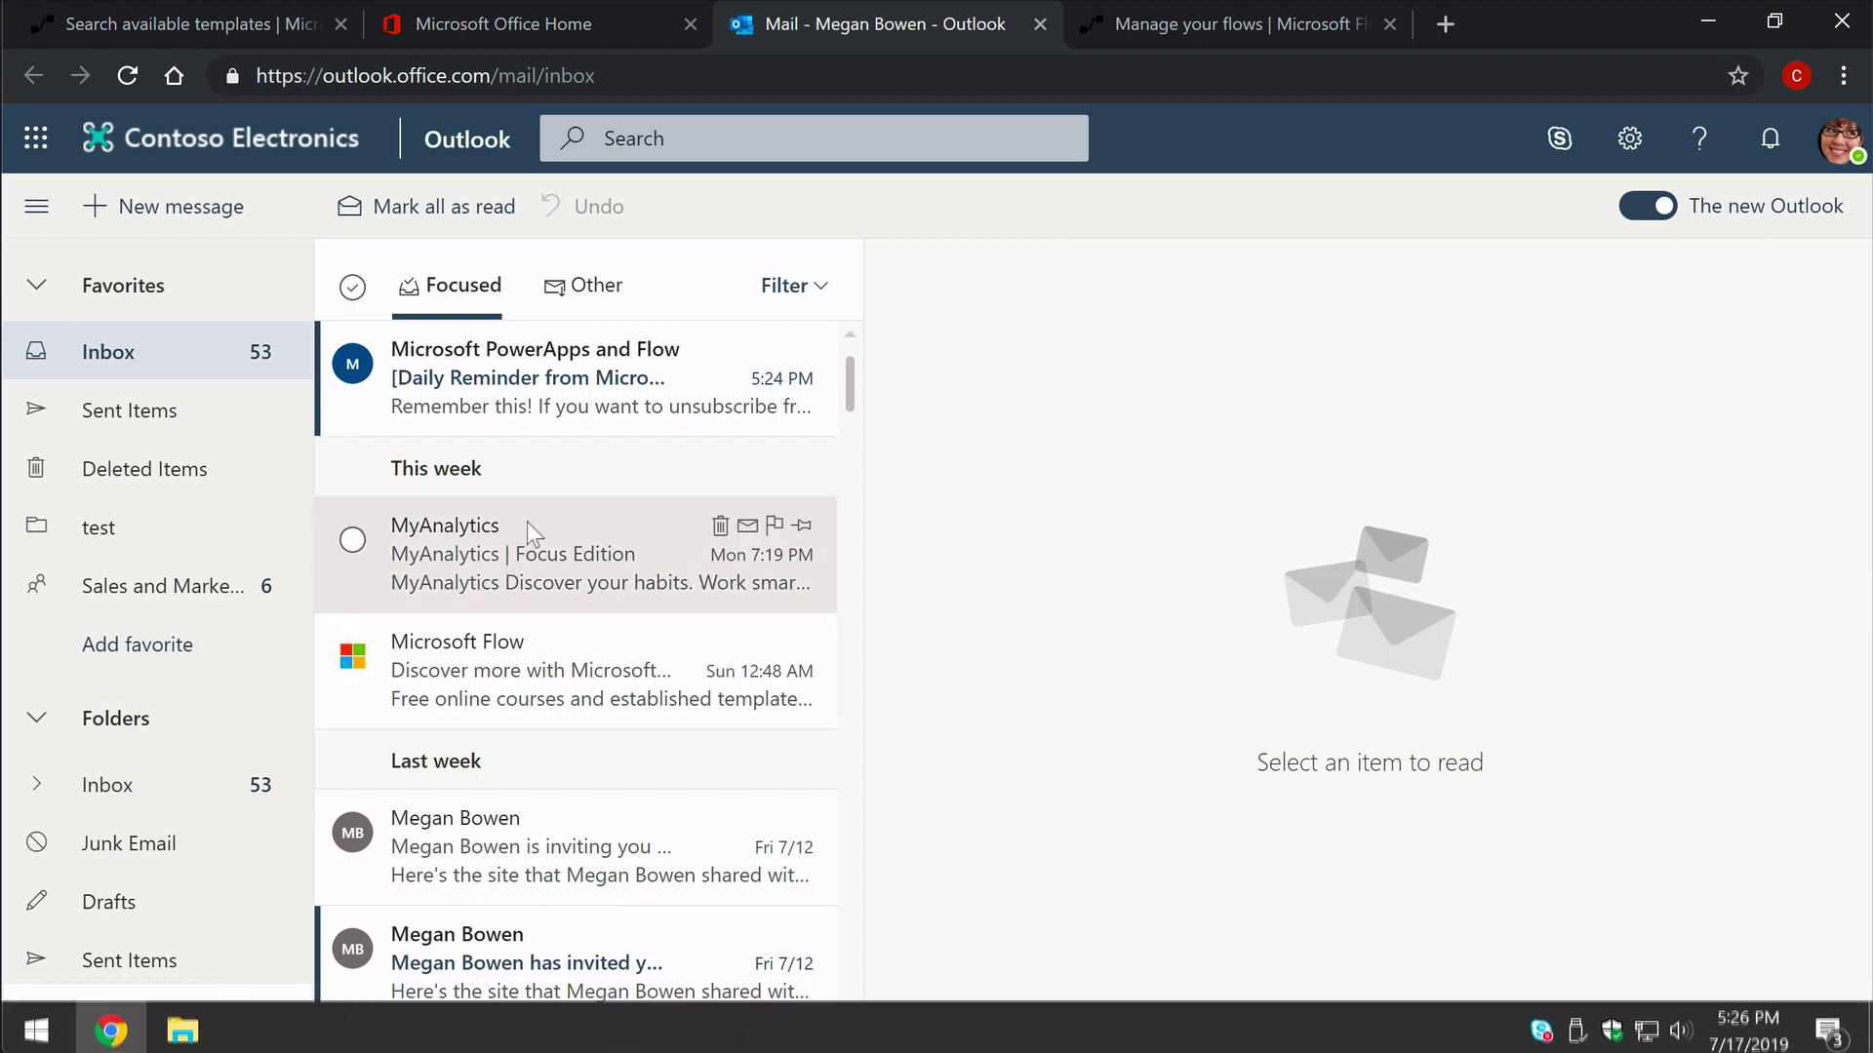
Read the newest Daily Reminder from Microsoft Flow email showing 'Remember this!'
click(565, 390)
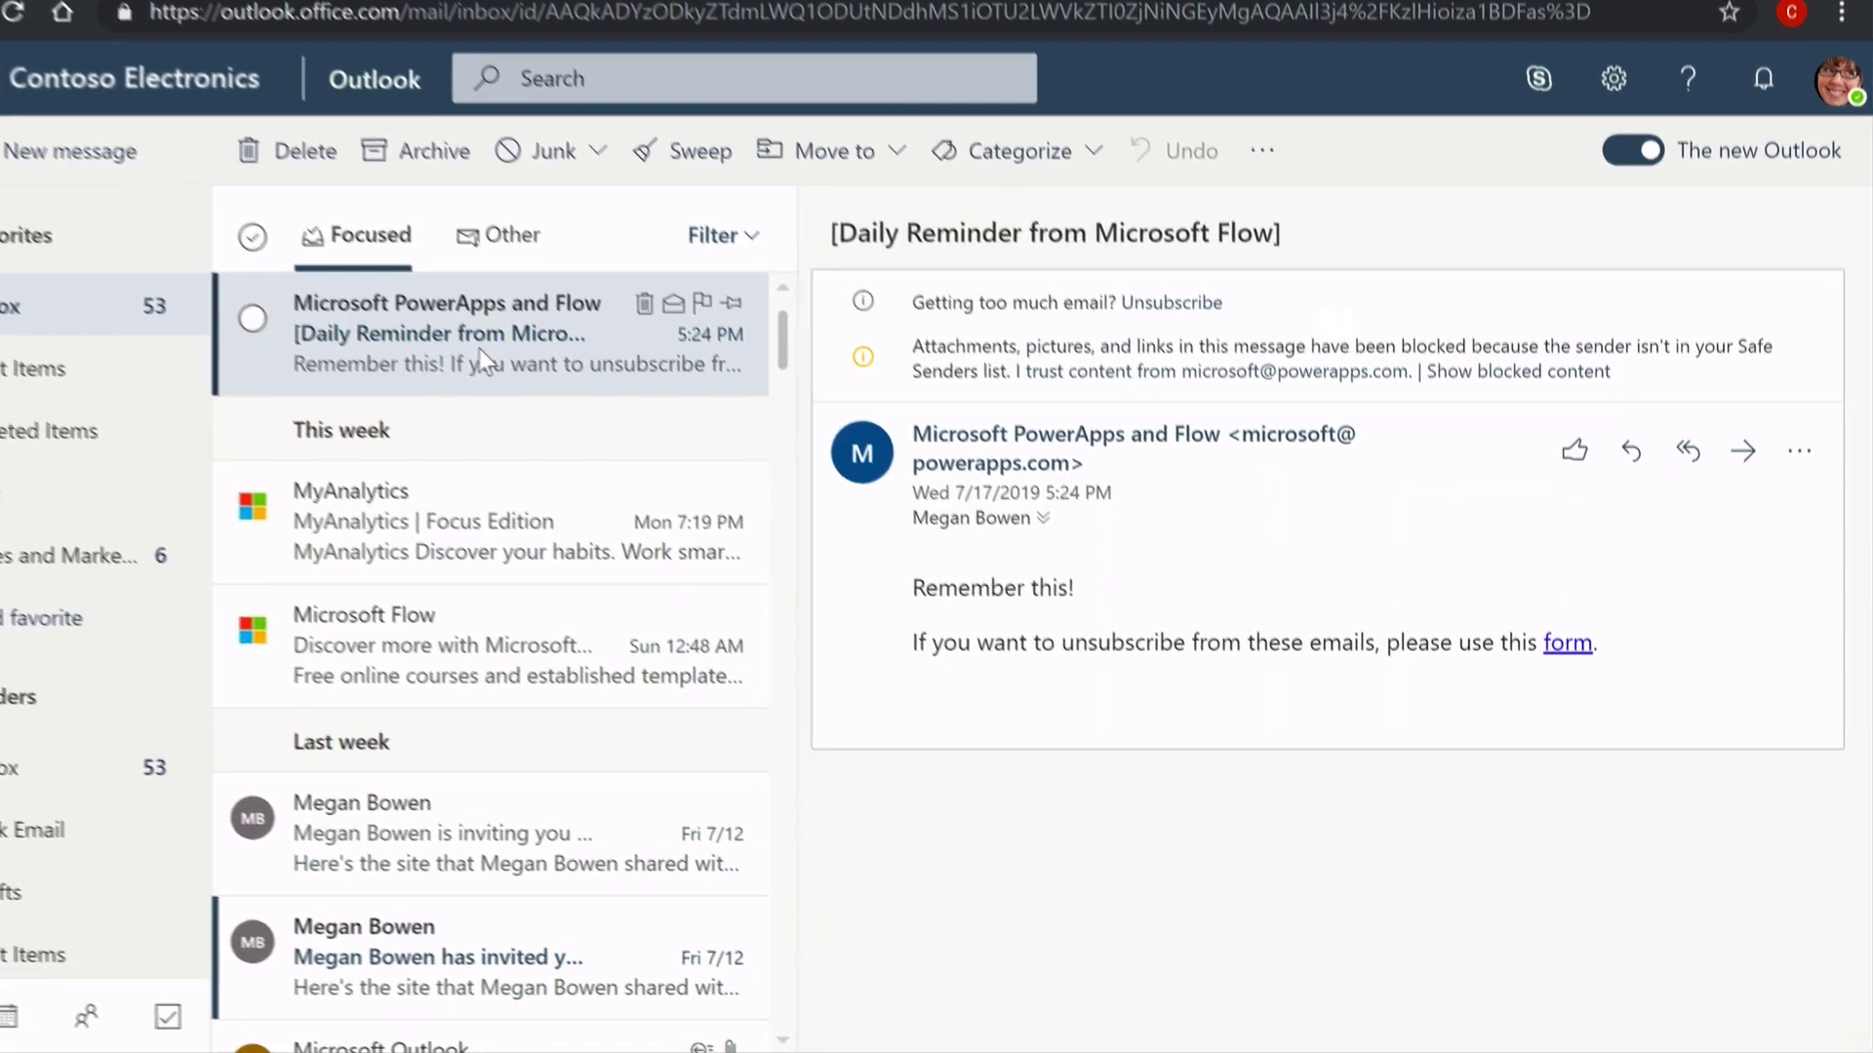